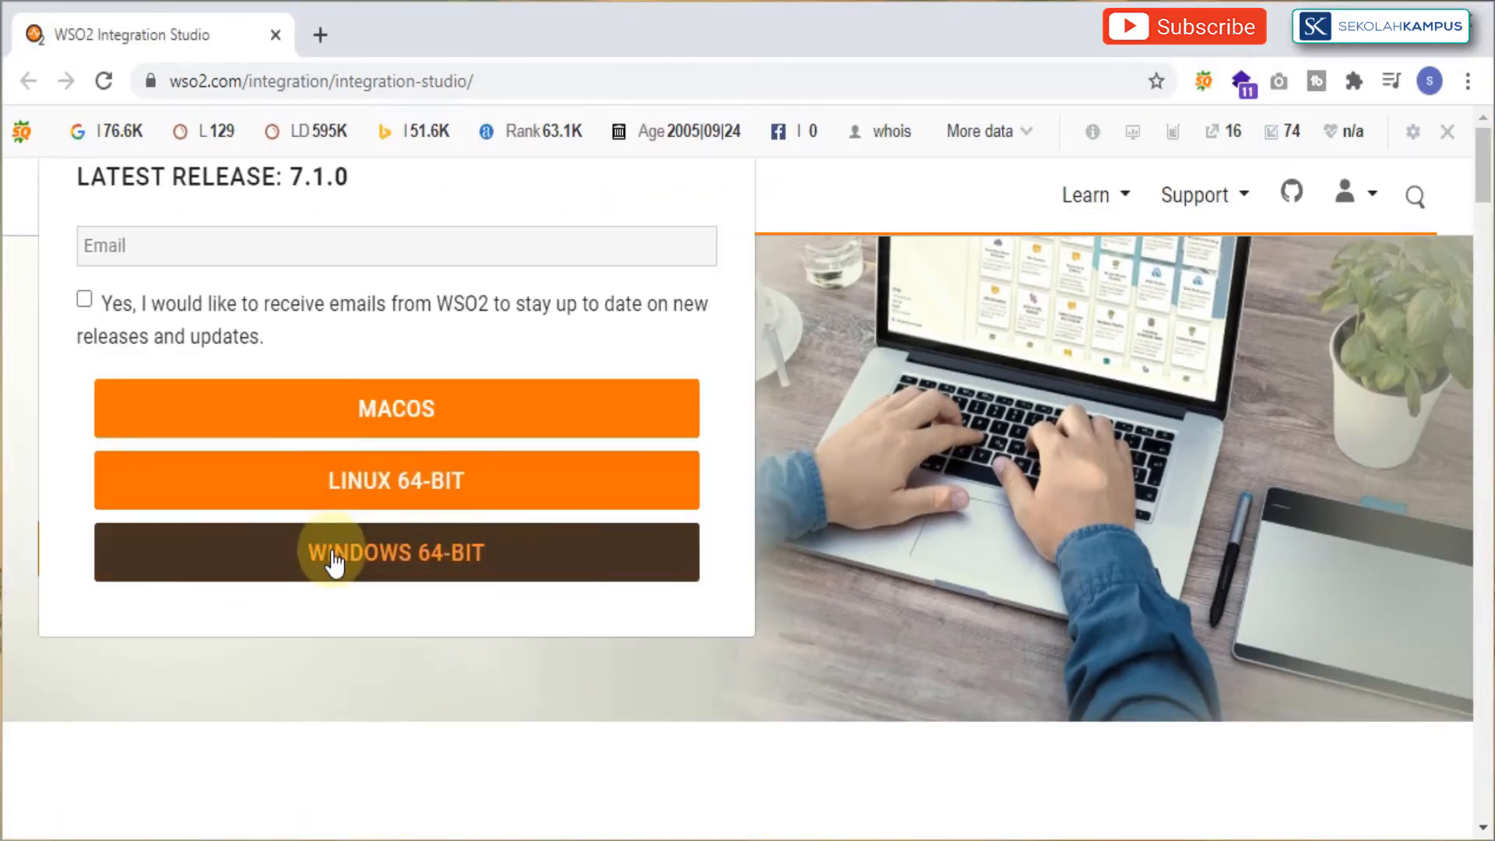
# Step: Enter the email address in the download form and download the Windows 64-bit release of Integration Studio
pyautogui.click(333, 559)
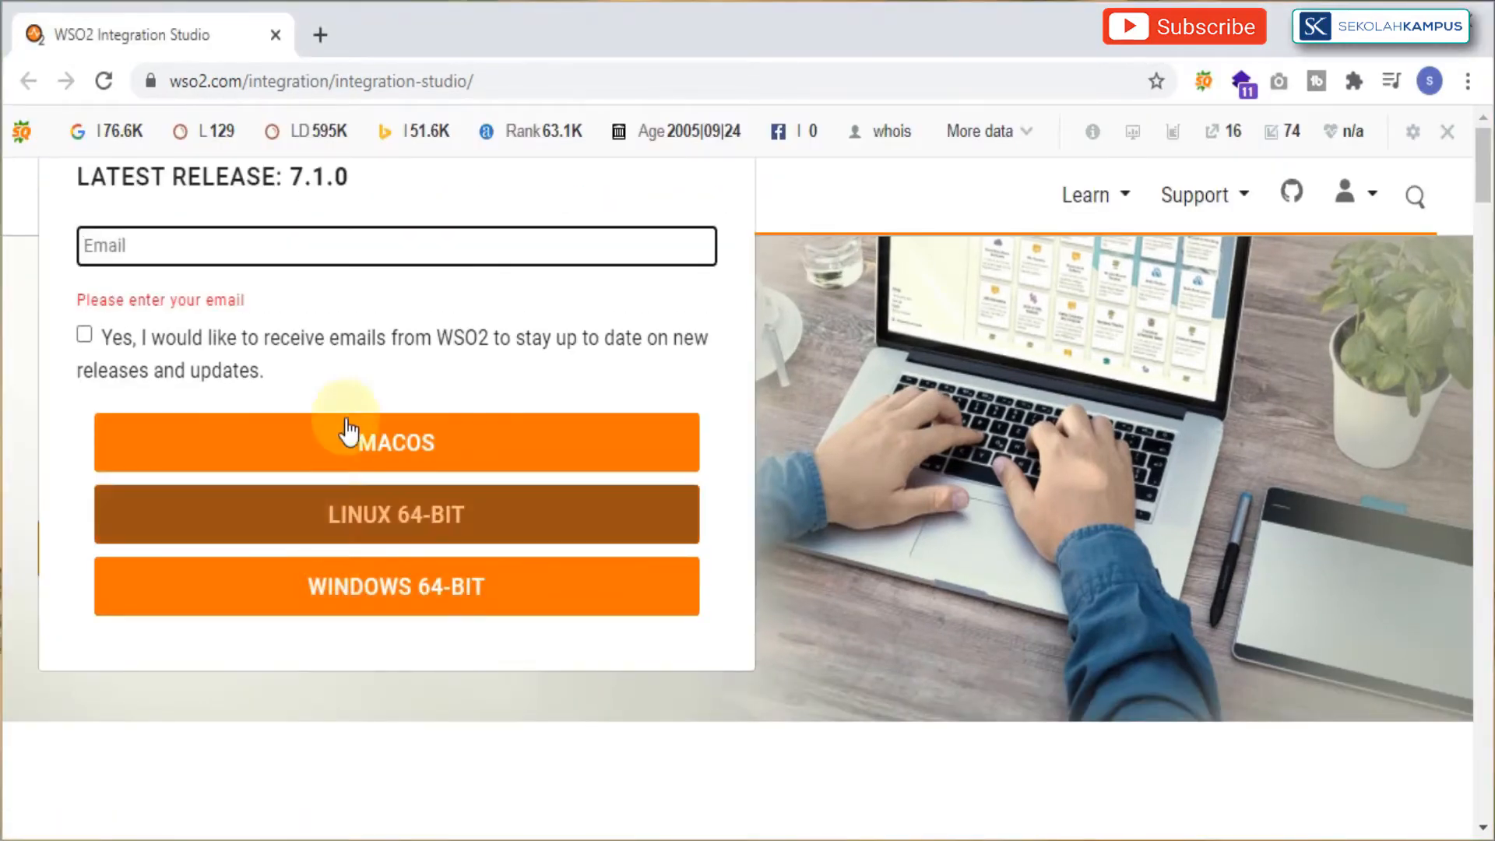
pyautogui.write('sa????')
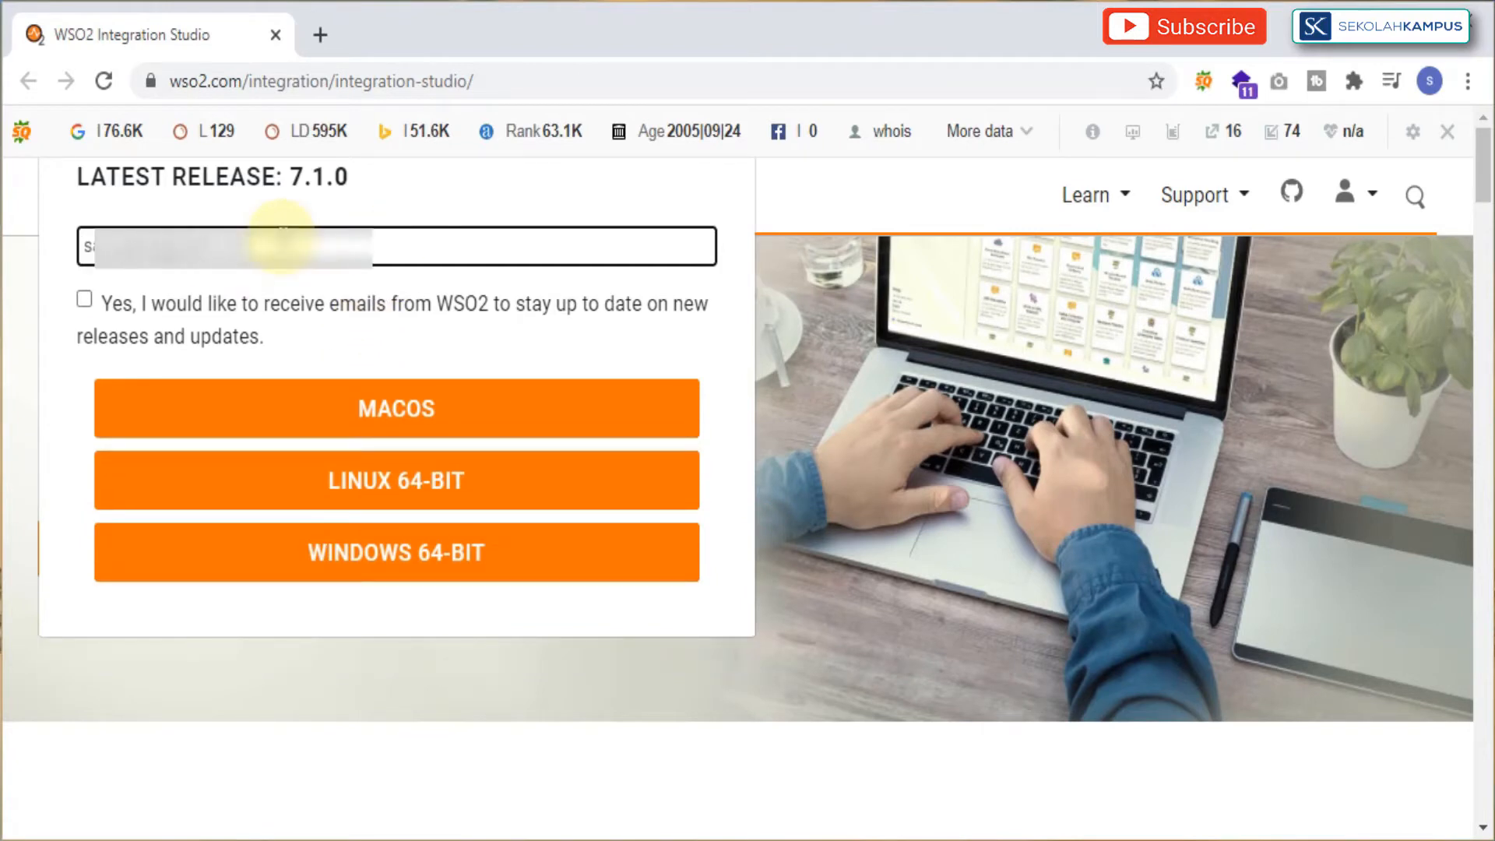
pyautogui.click(381, 553)
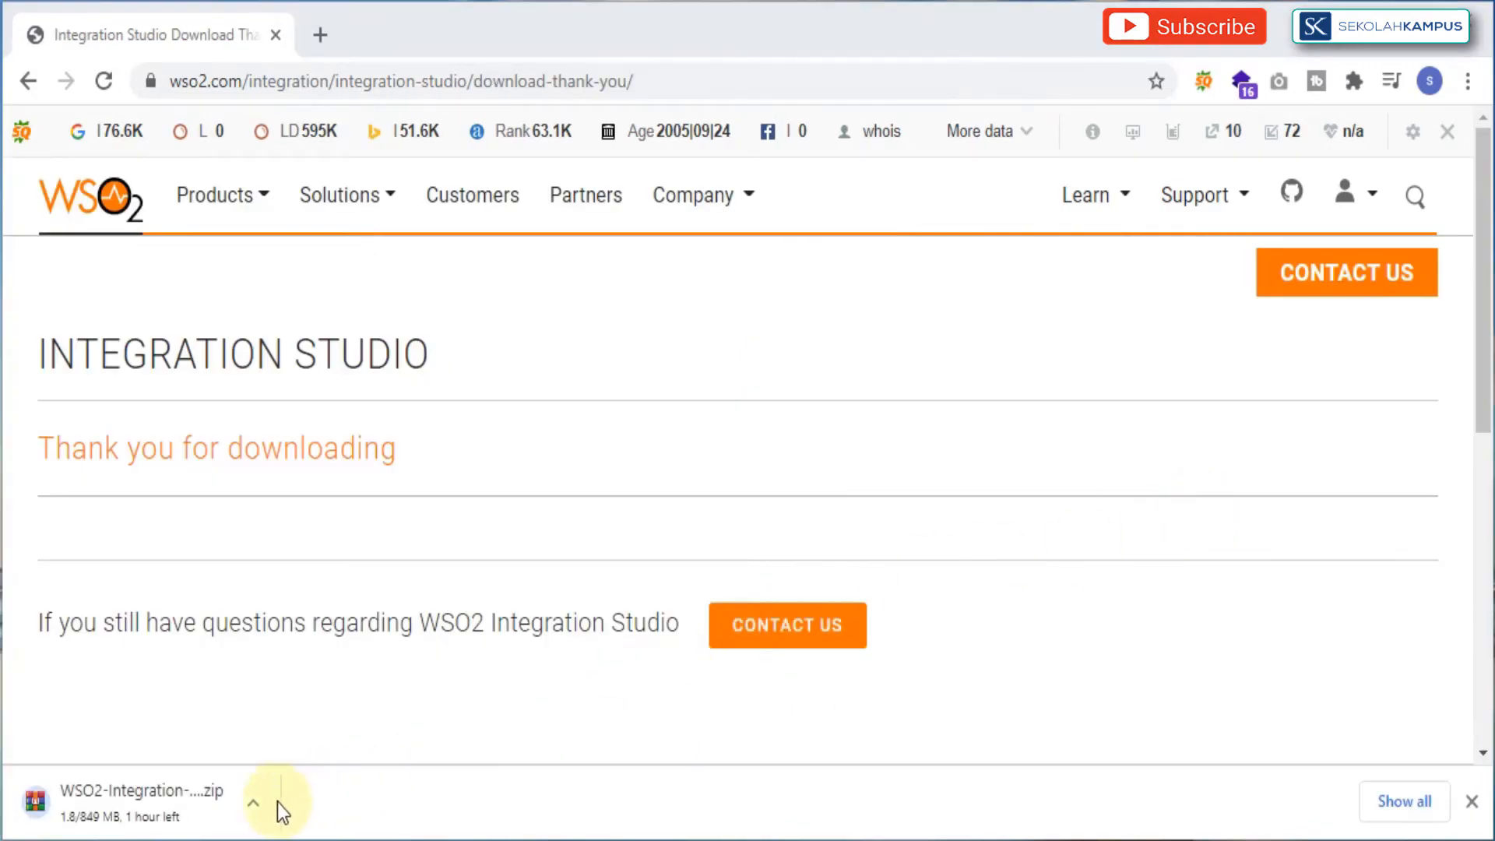
pyautogui.click(244, 803)
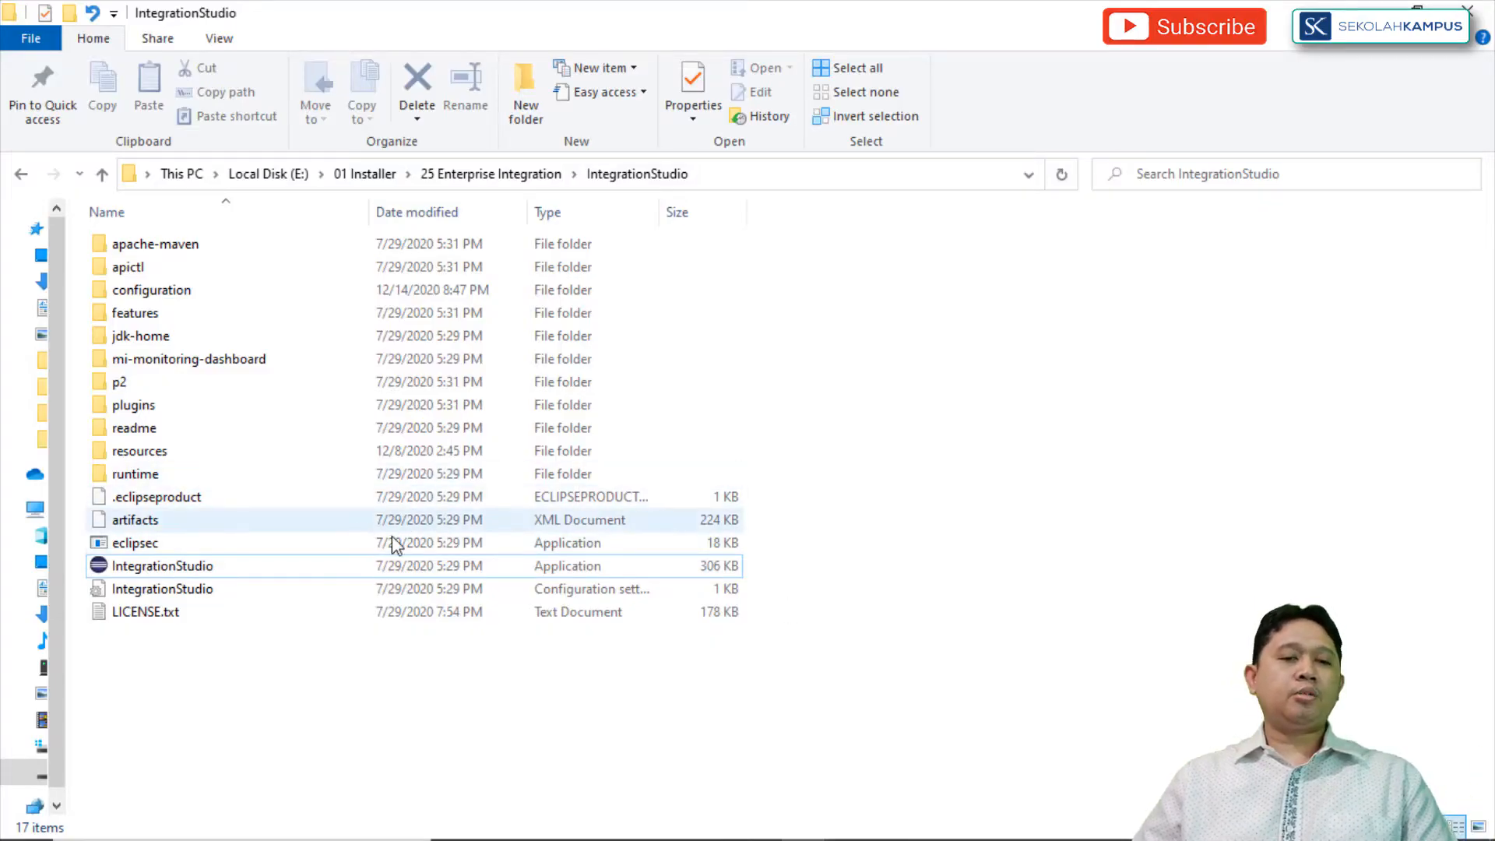
# Step: Start the IntegrationStudio application from its extracted folder and launch it with E:\WSO2Project2 as the workspace
pyautogui.click(250, 569)
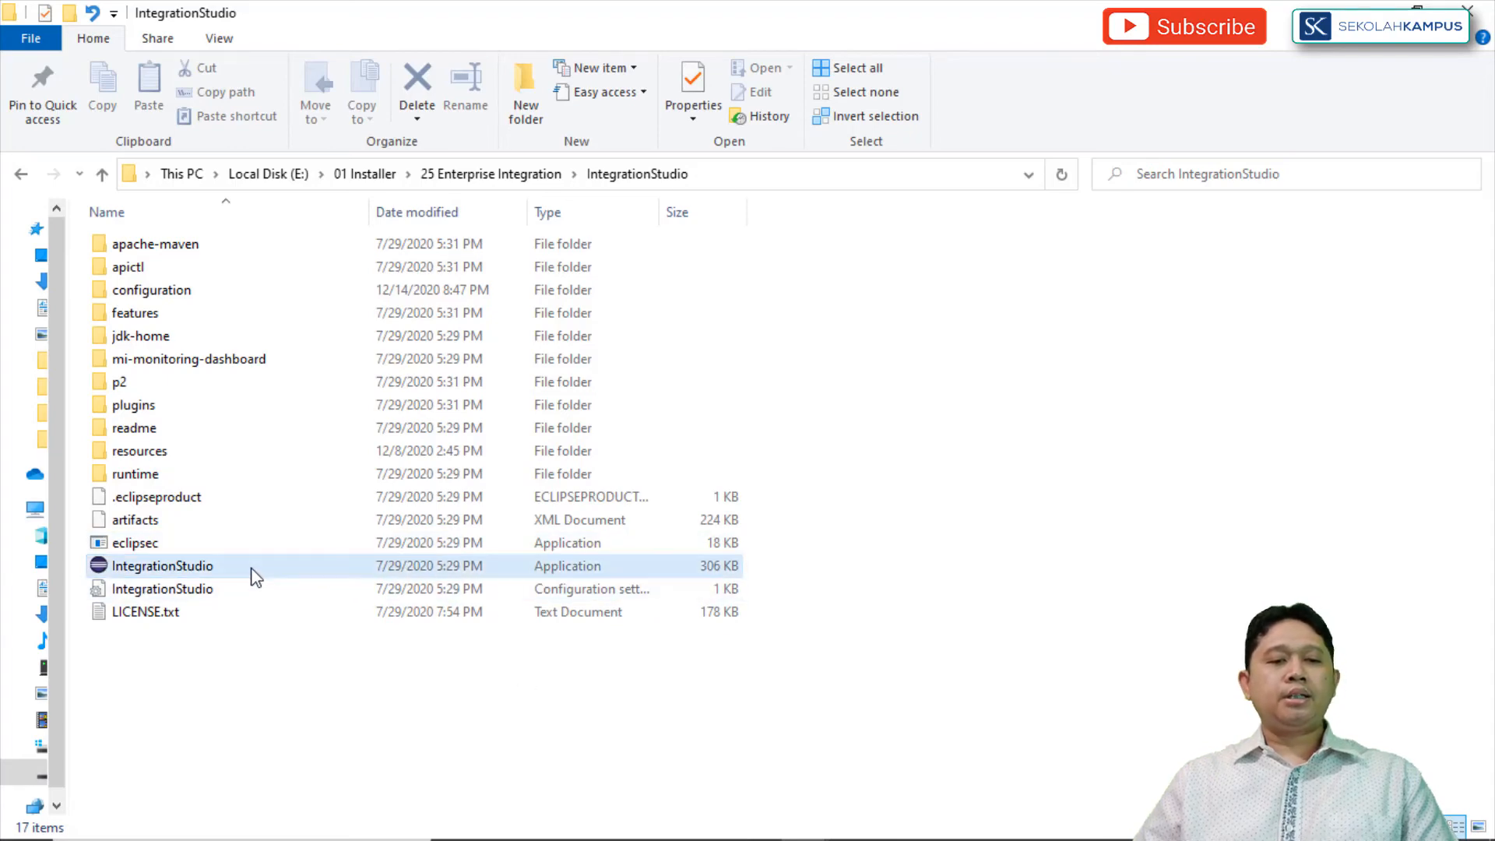
pyautogui.doubleClick(254, 574)
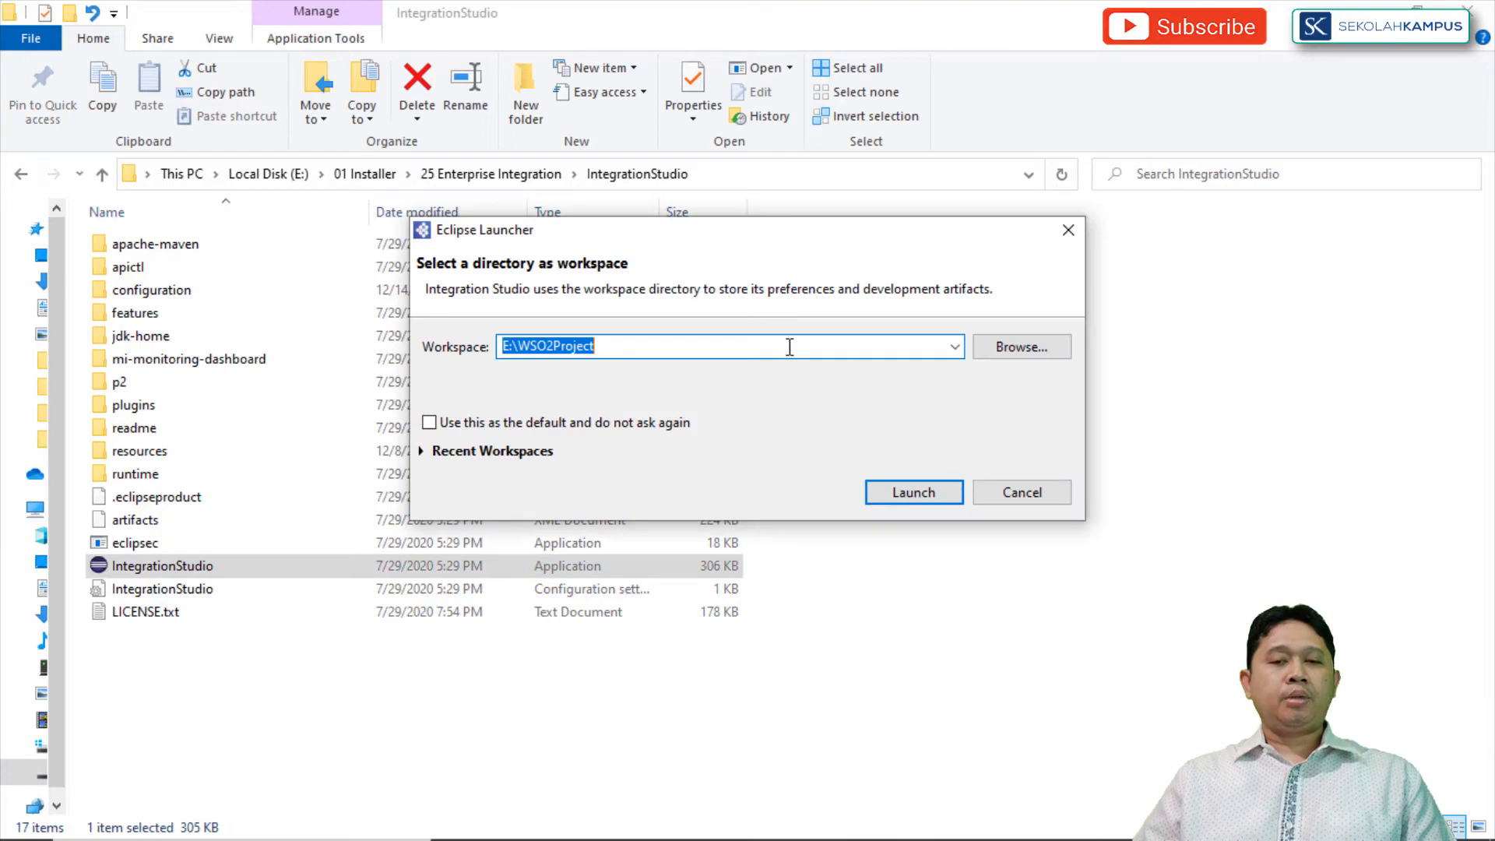
pyautogui.click(789, 346)
pyautogui.moveTo(638, 348); pyautogui.dragTo(442, 352)
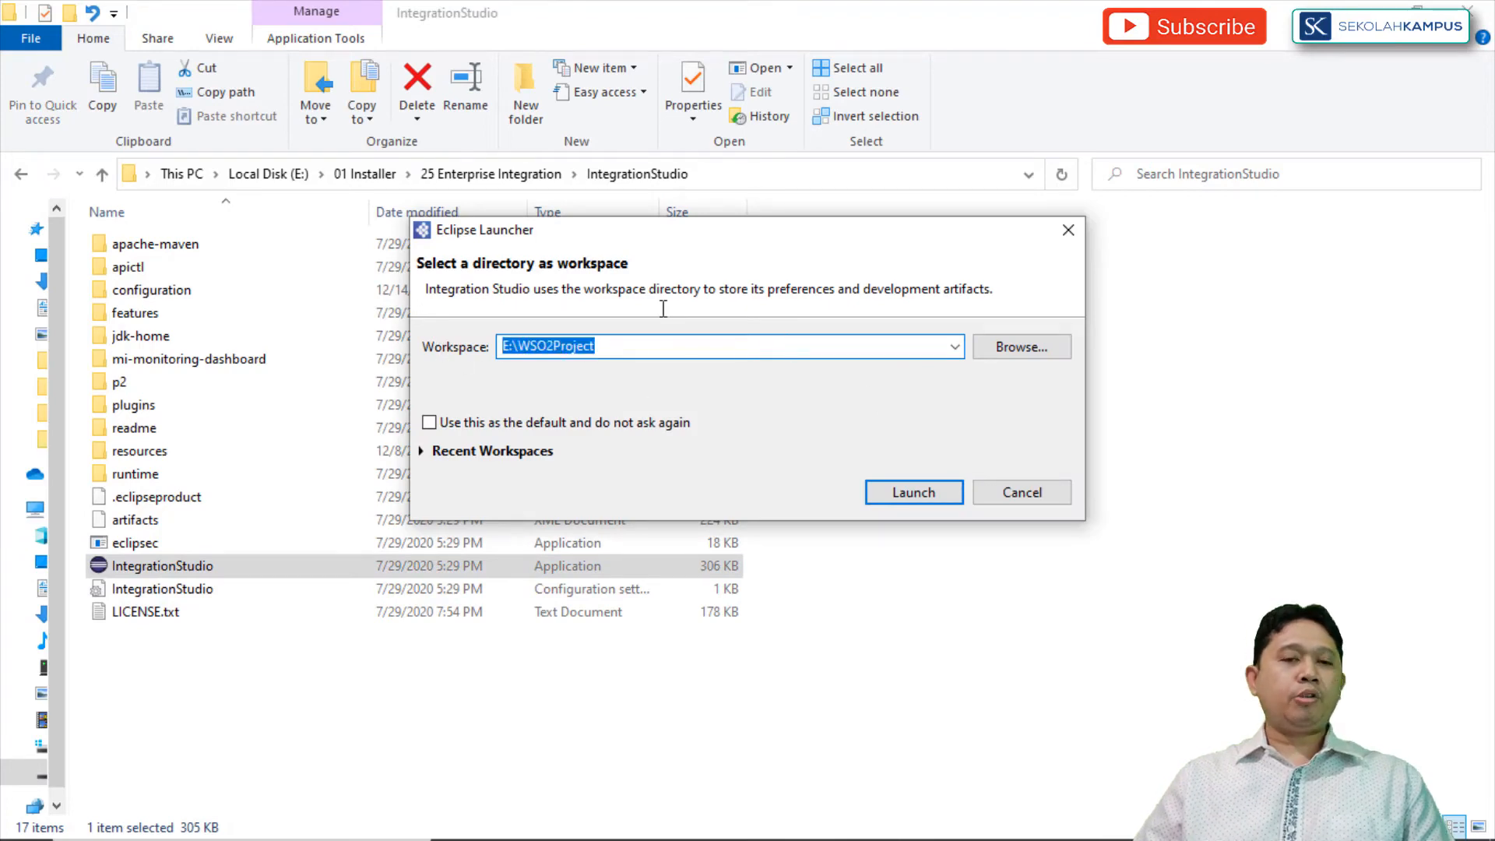
pyautogui.click(954, 347)
pyautogui.click(917, 677)
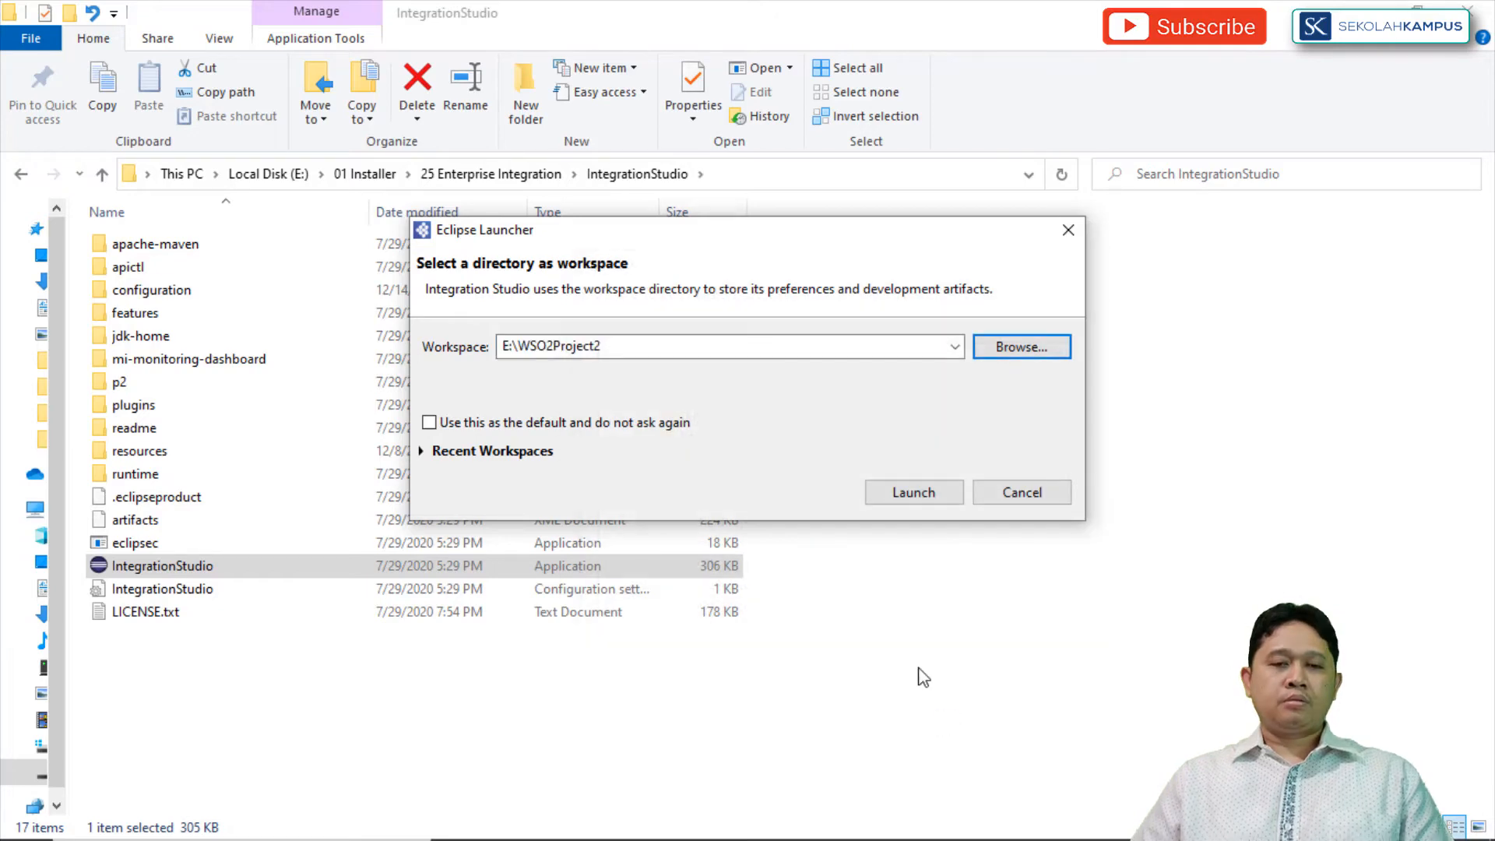
pyautogui.click(664, 344)
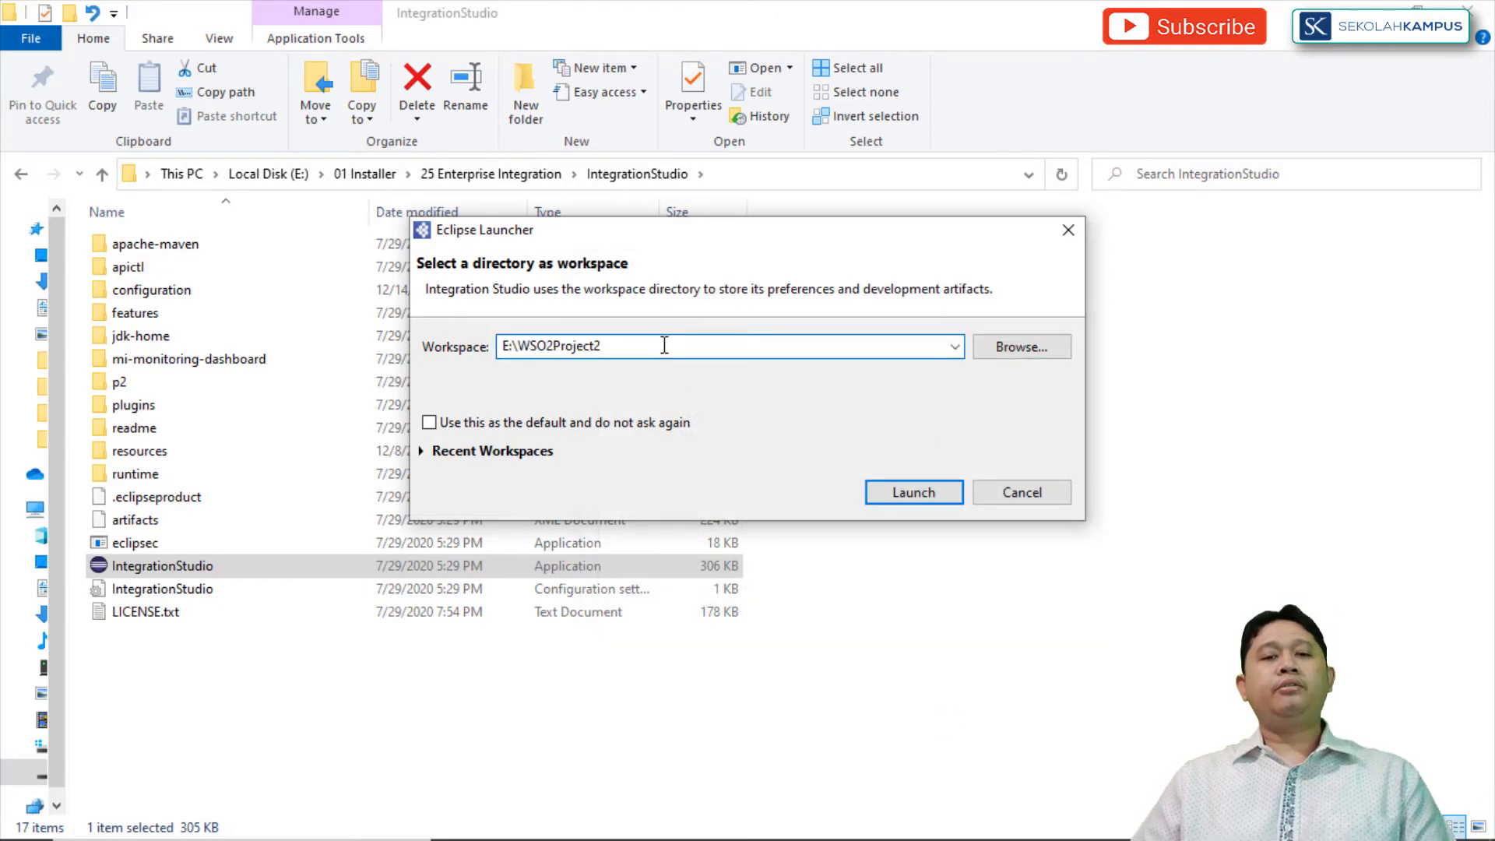
pyautogui.click(937, 494)
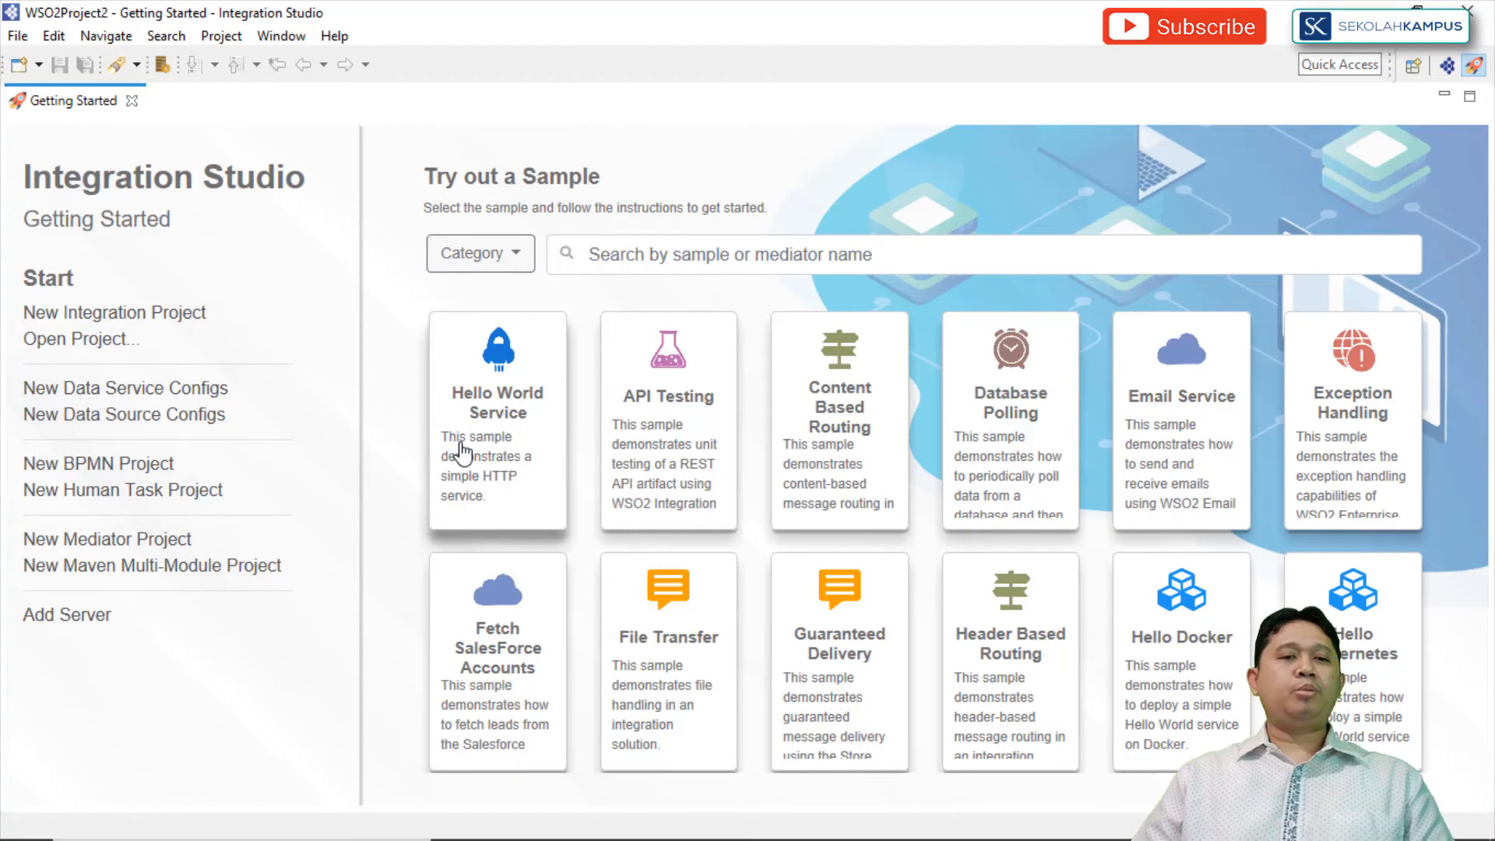
# Step: Start a new Integration Project and name it MessageLatihan
pyautogui.click(21, 36)
pyautogui.moveTo(45, 59)
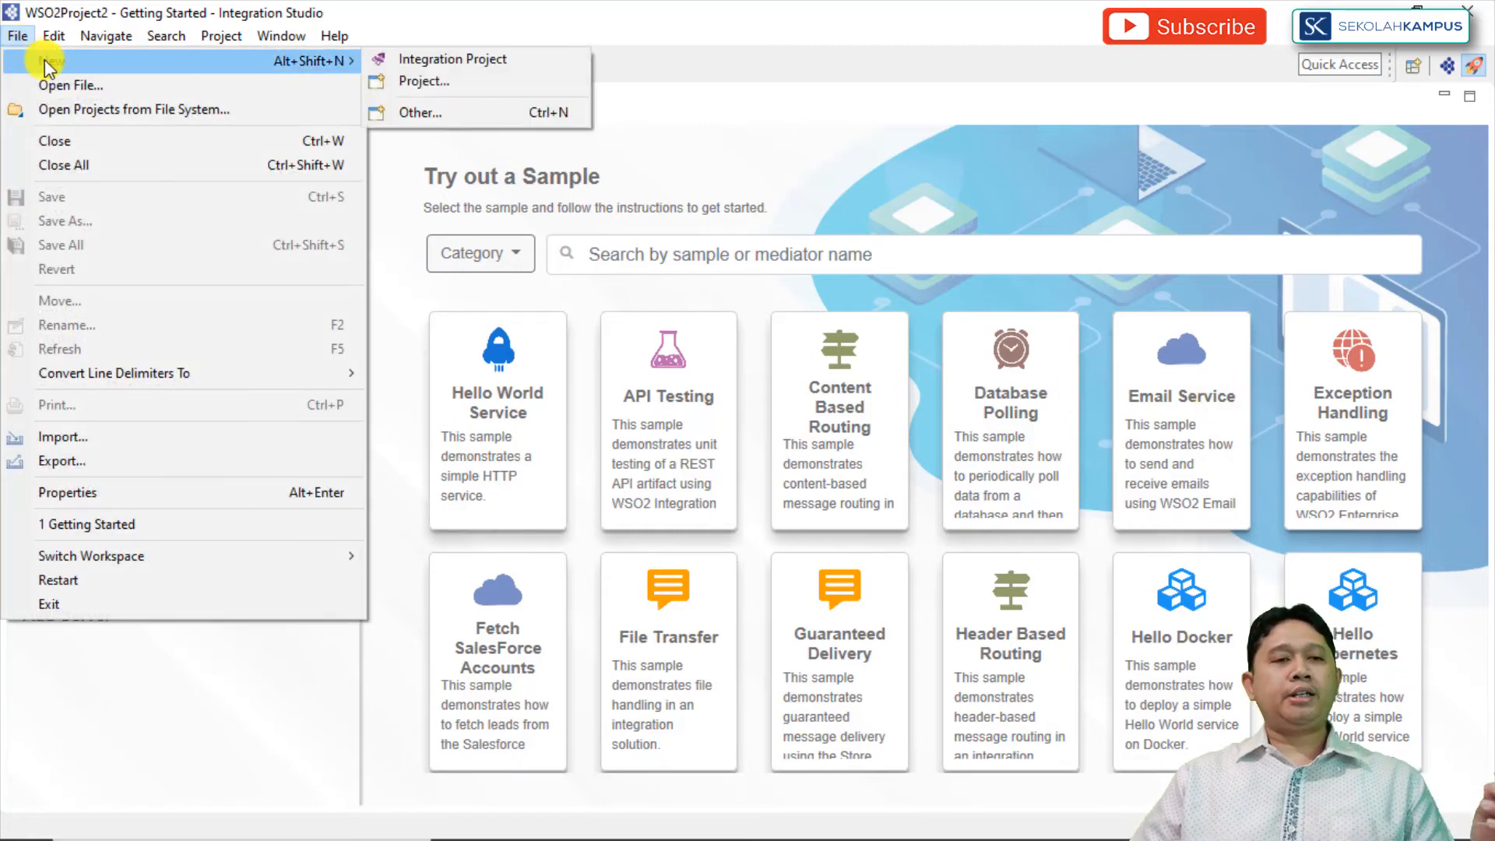
pyautogui.click(418, 59)
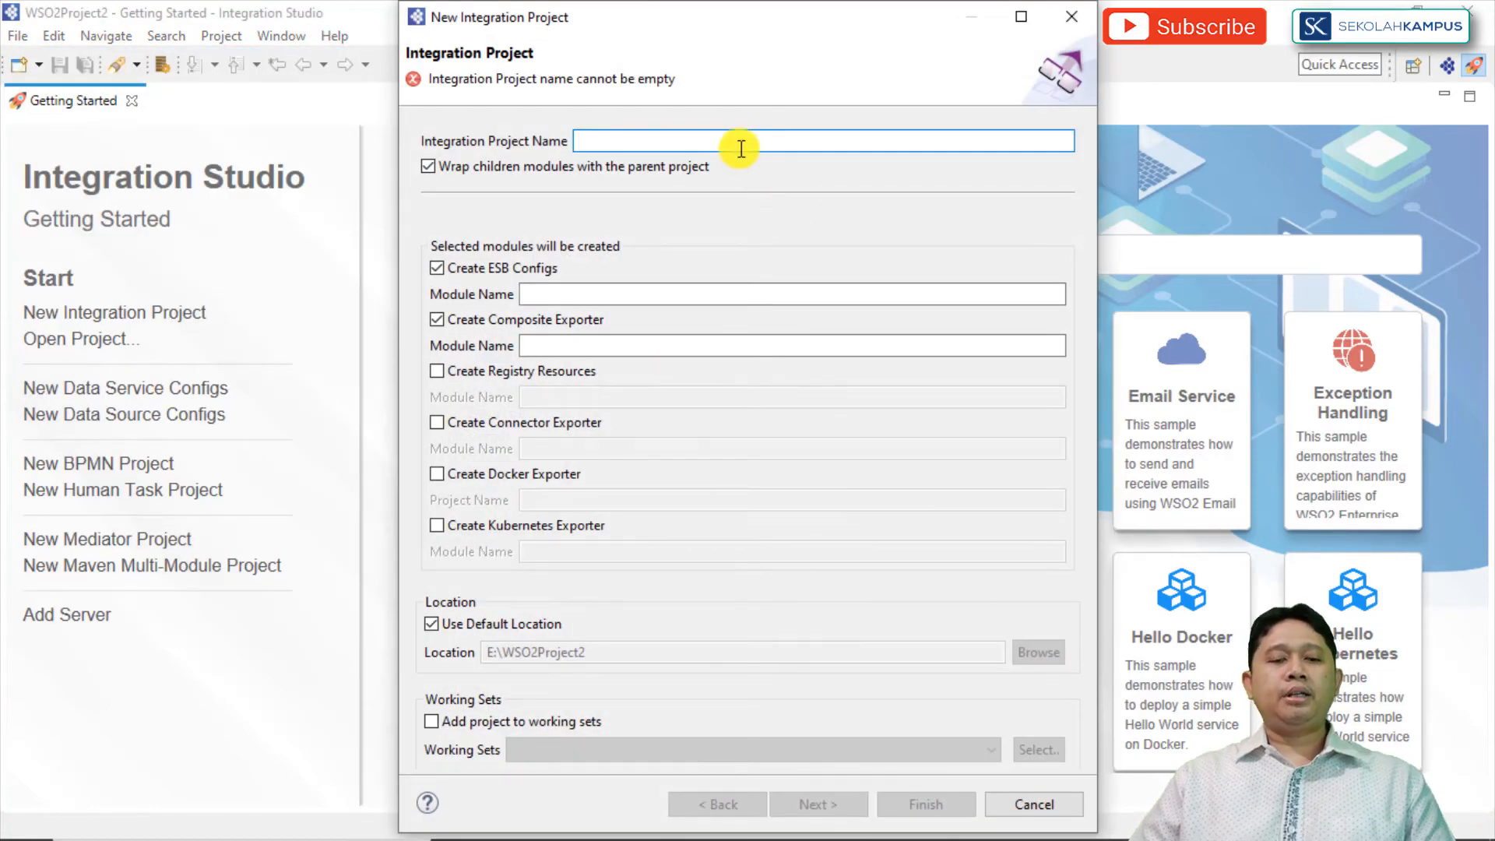
pyautogui.write('MessageLatihan')
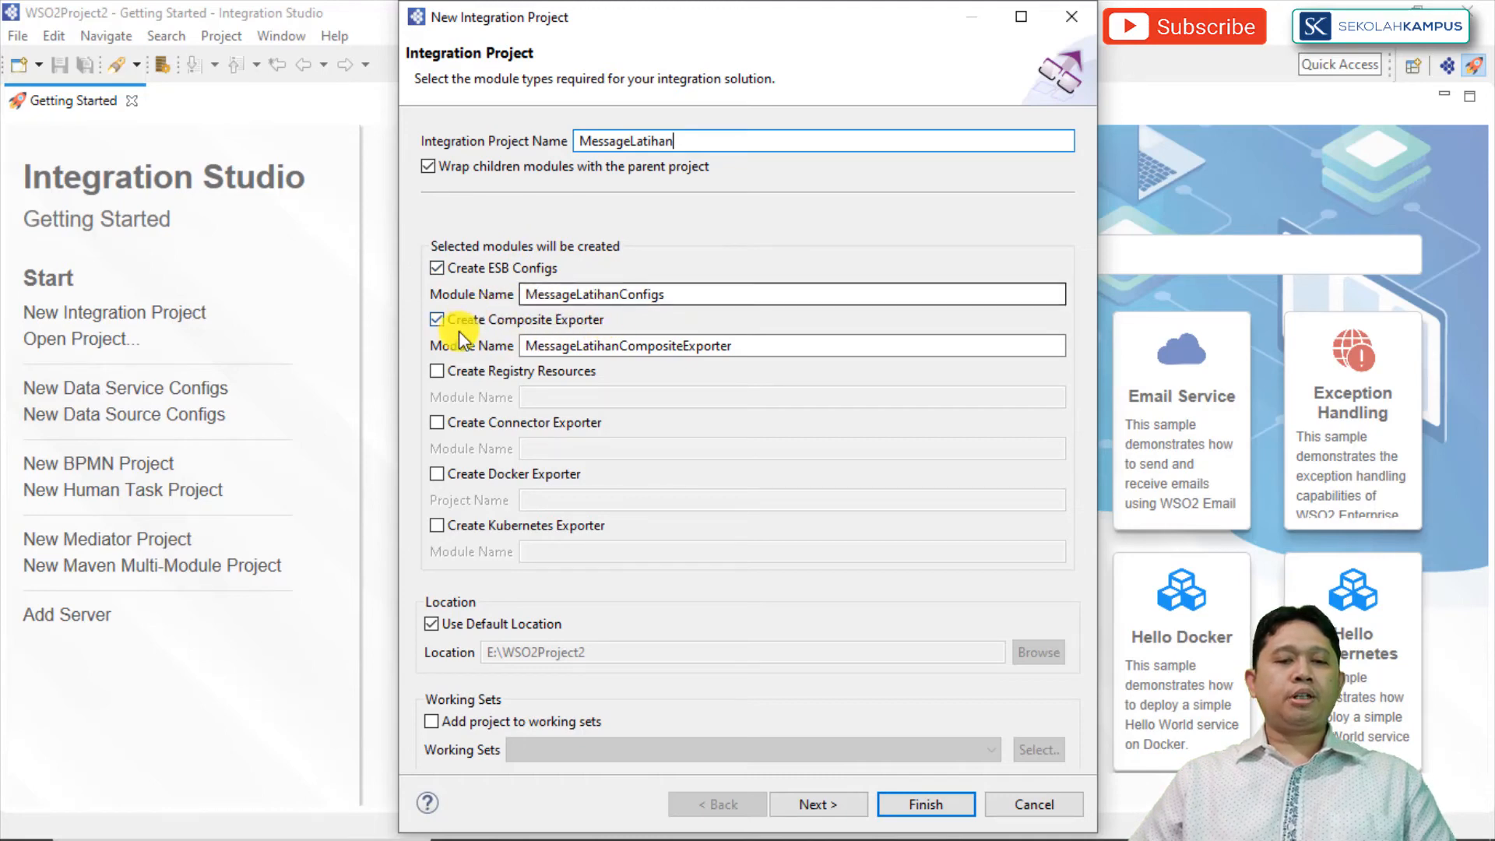
# Step: Include the Registry Resources and Connector Exporter modules and create the project with the default Maven information
pyautogui.click(436, 371)
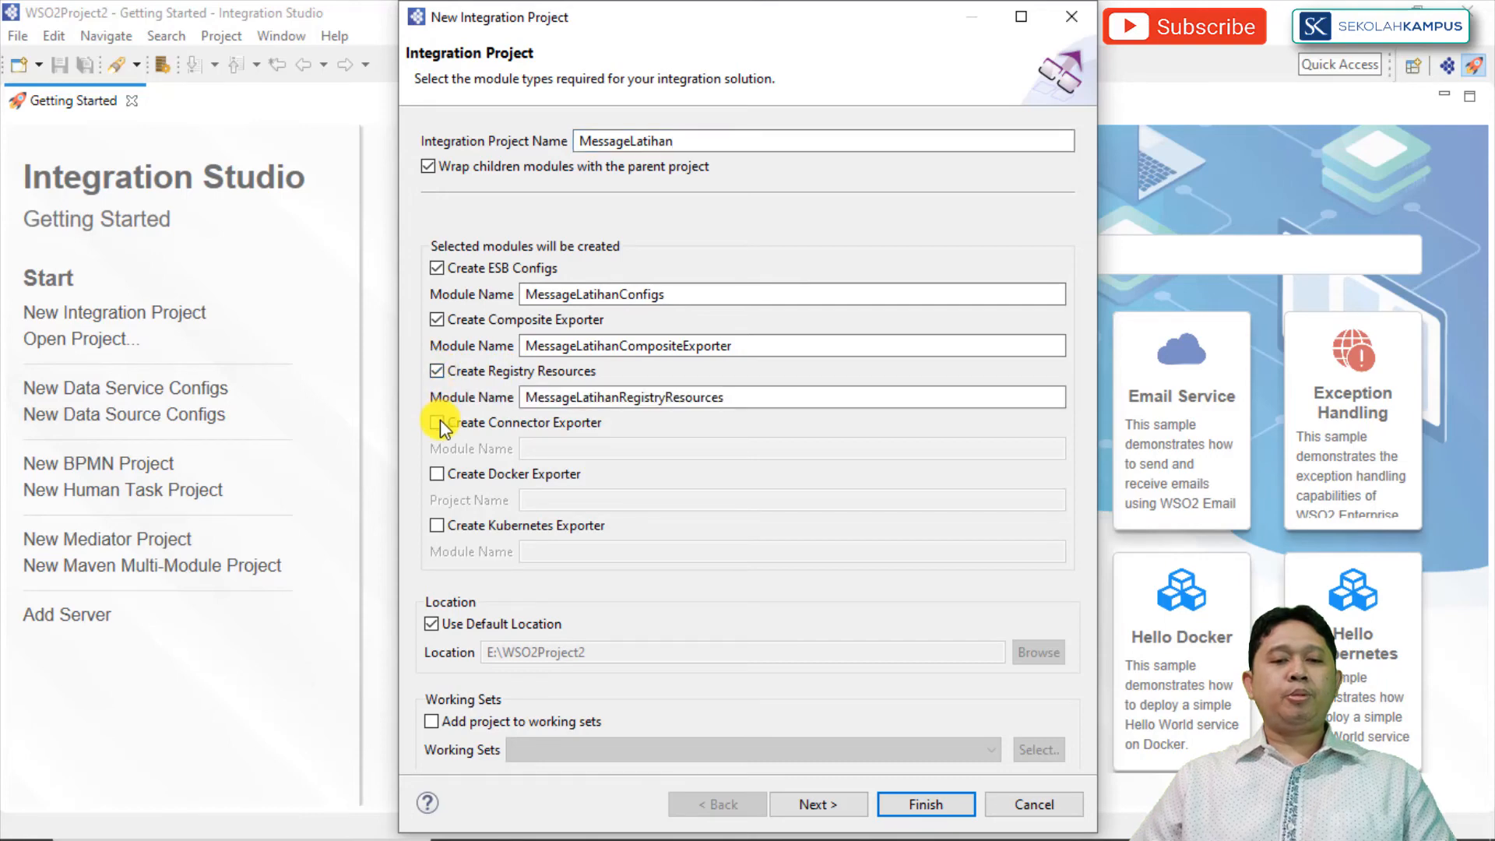
pyautogui.click(438, 423)
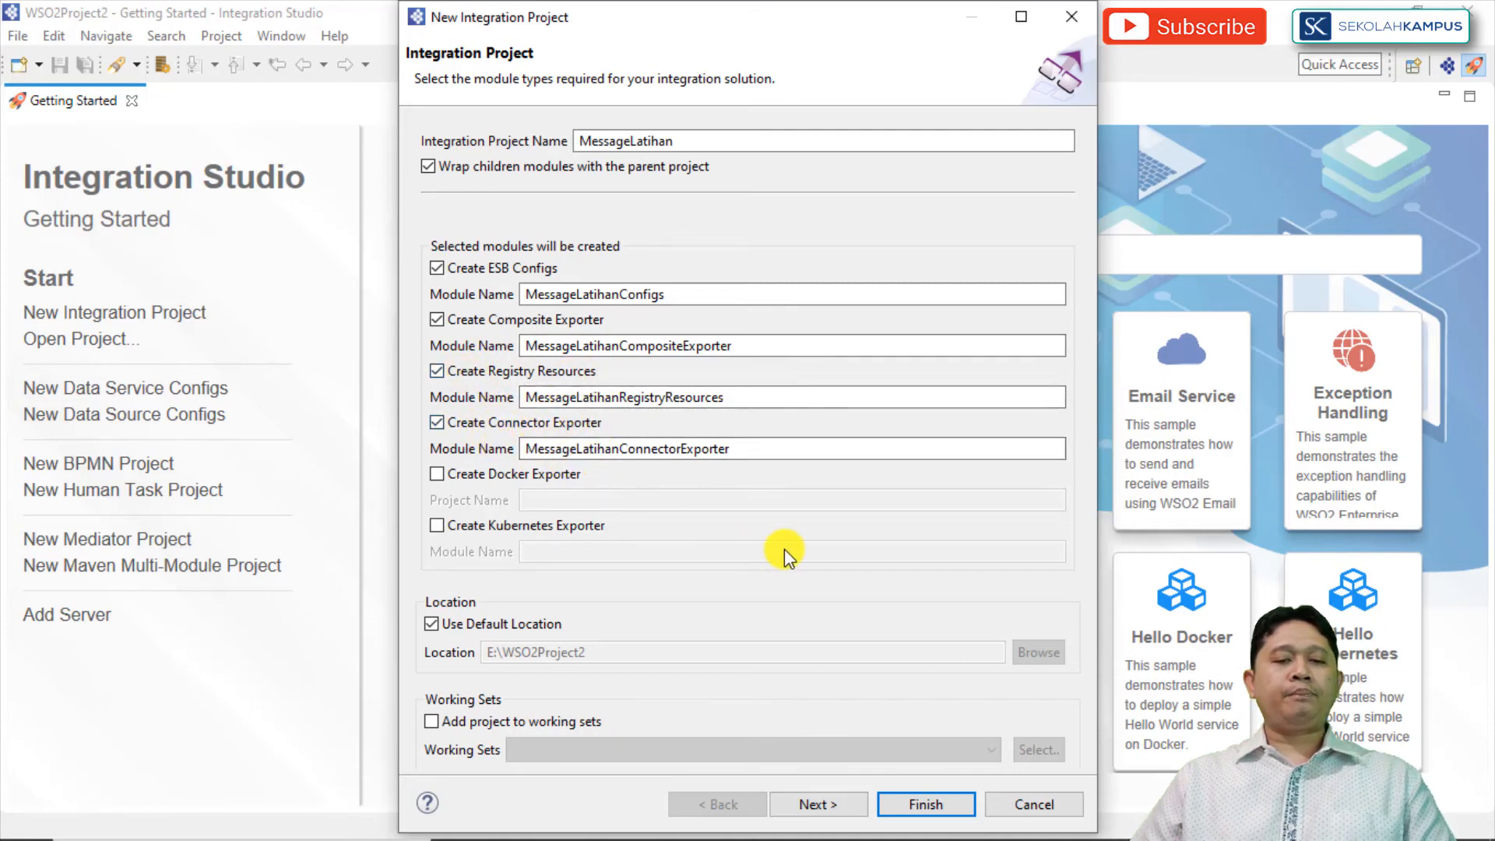
pyautogui.click(829, 800)
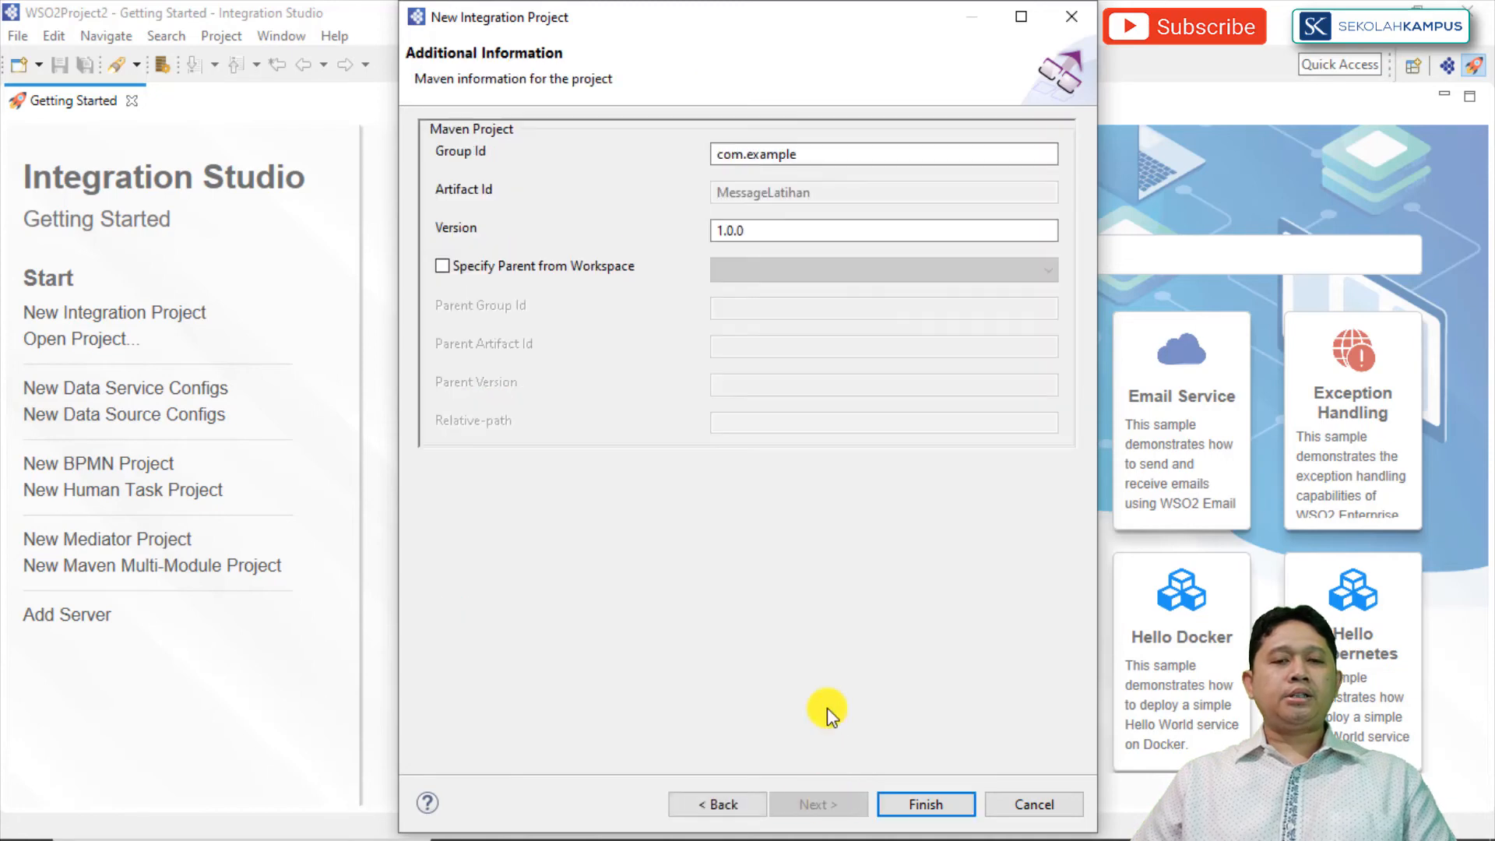
pyautogui.doubleClick(764, 230)
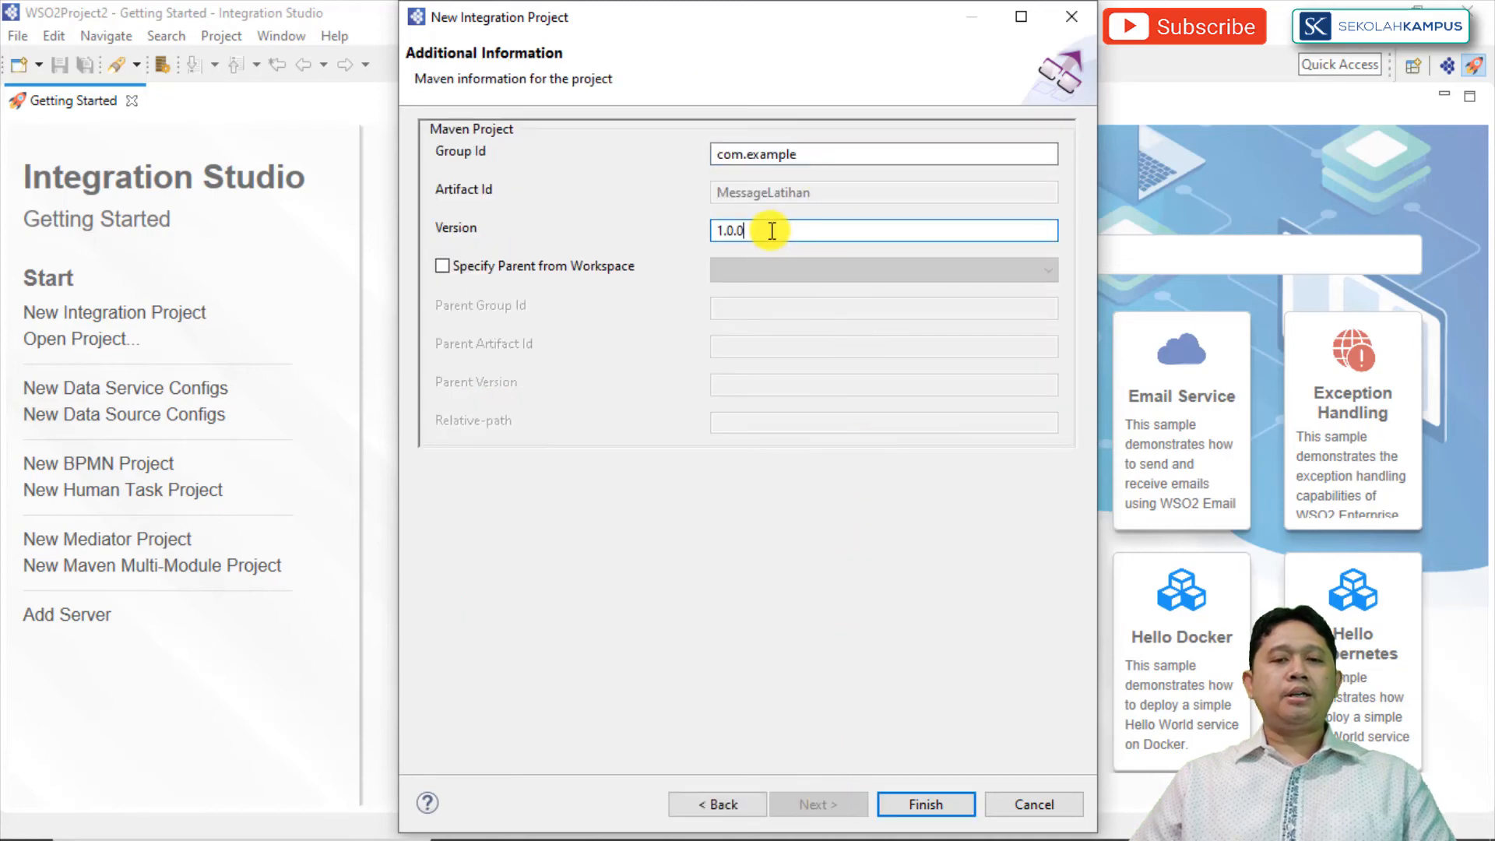
pyautogui.click(921, 808)
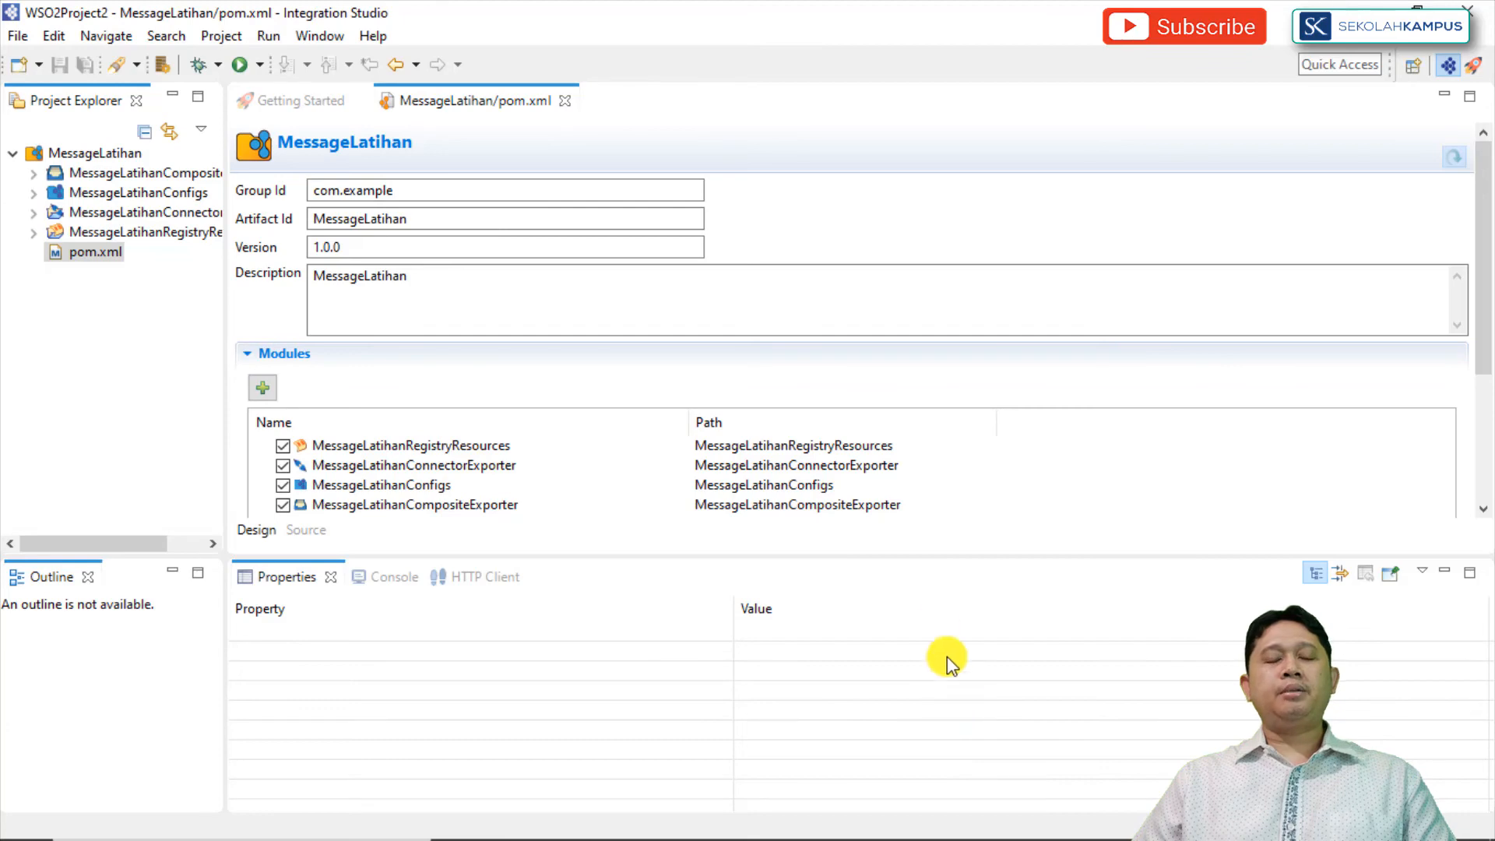
# Step: Close the MessageLatihan/pom.xml and Getting Started editors
pyautogui.click(569, 102)
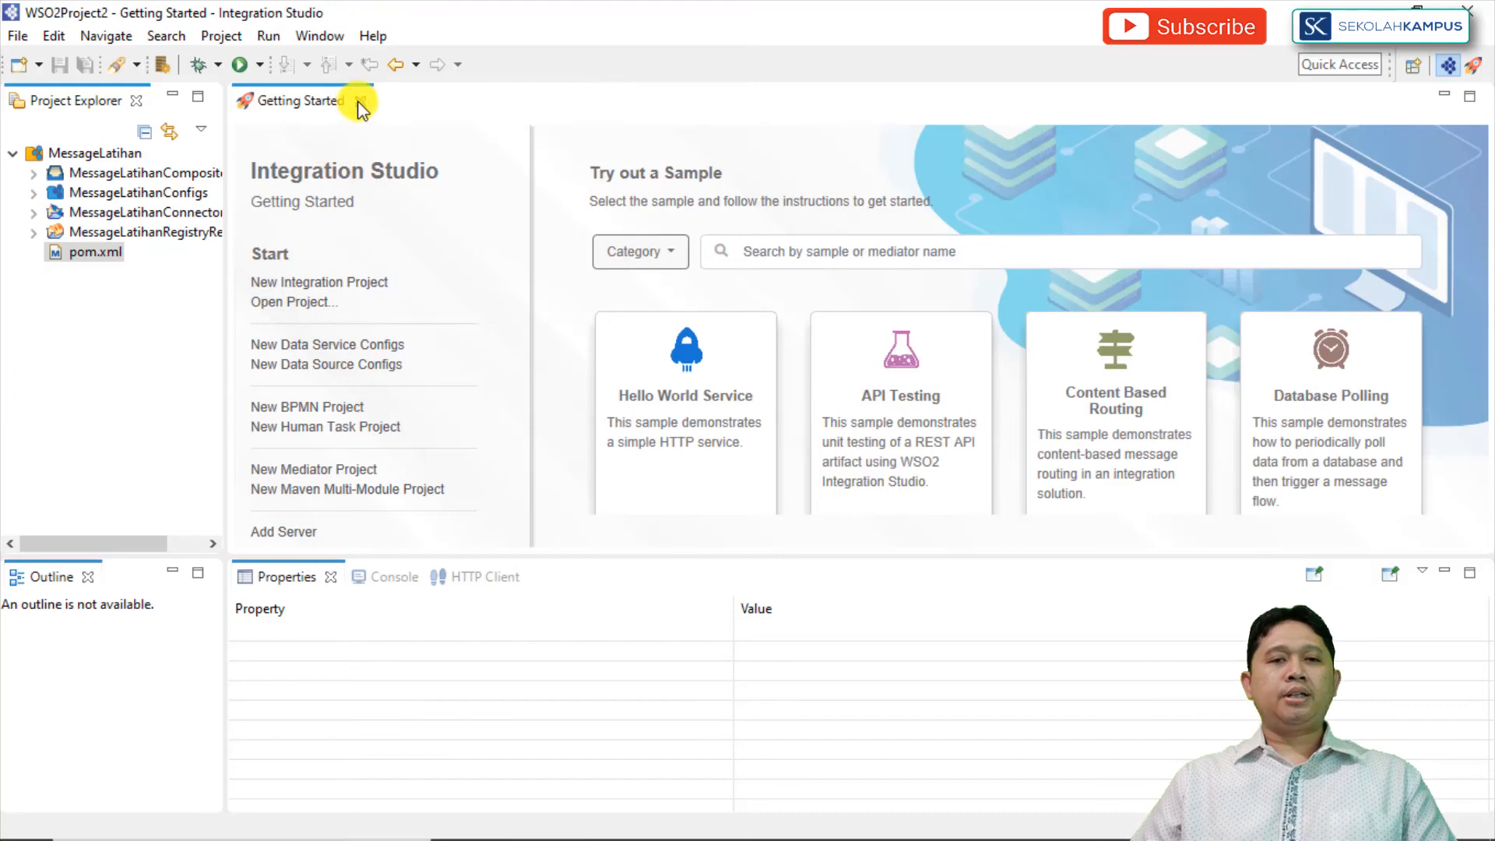
pyautogui.click(360, 102)
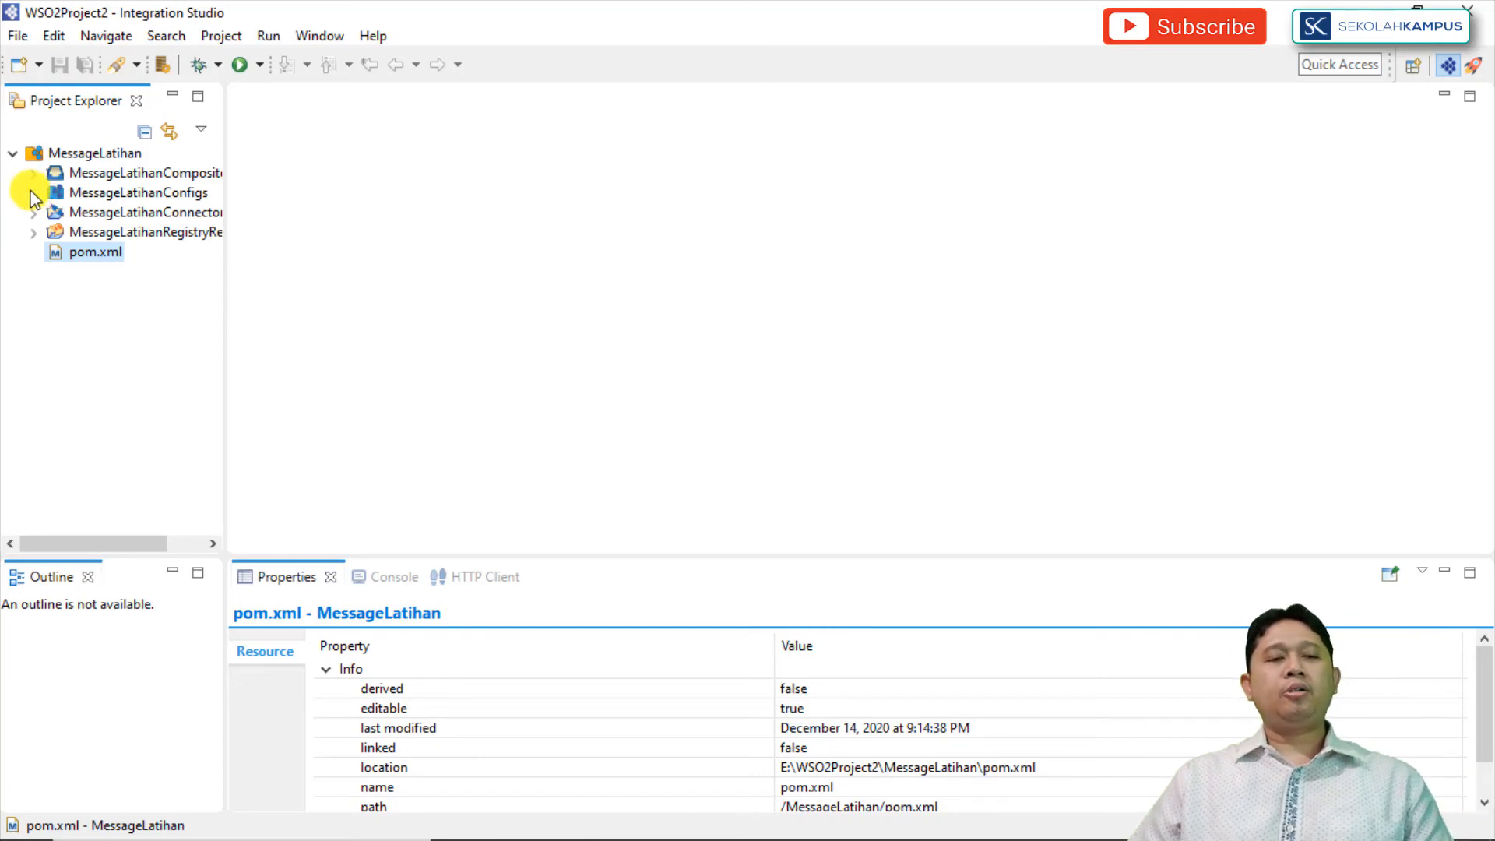
# Step: Create a new REST API artifact in MessageLatihanConfigs with name test and context test
pyautogui.click(95, 193)
pyautogui.rightClick(96, 193)
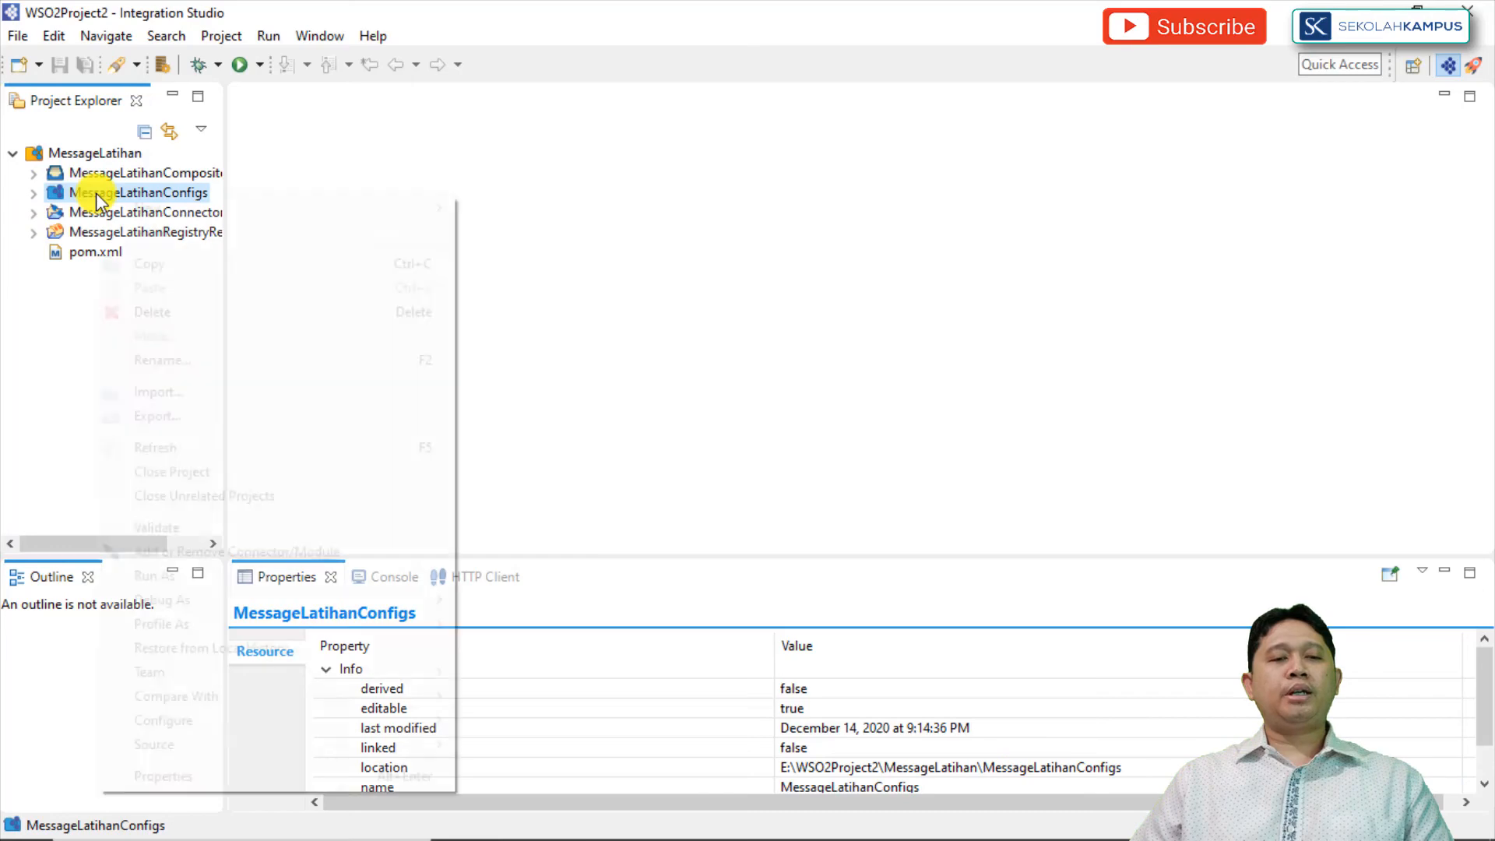
pyautogui.moveTo(152, 204)
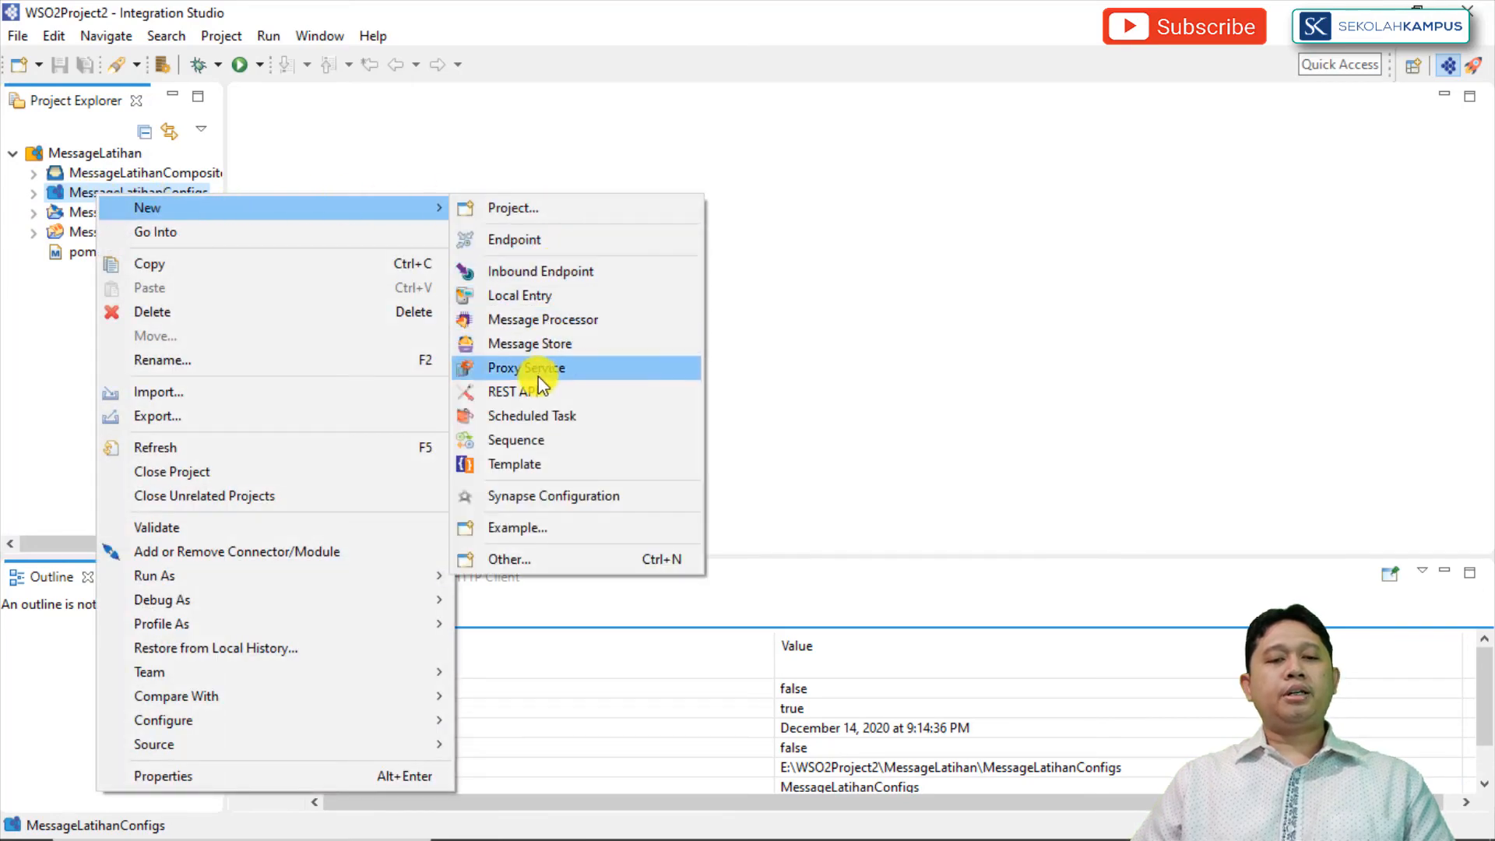
pyautogui.click(524, 391)
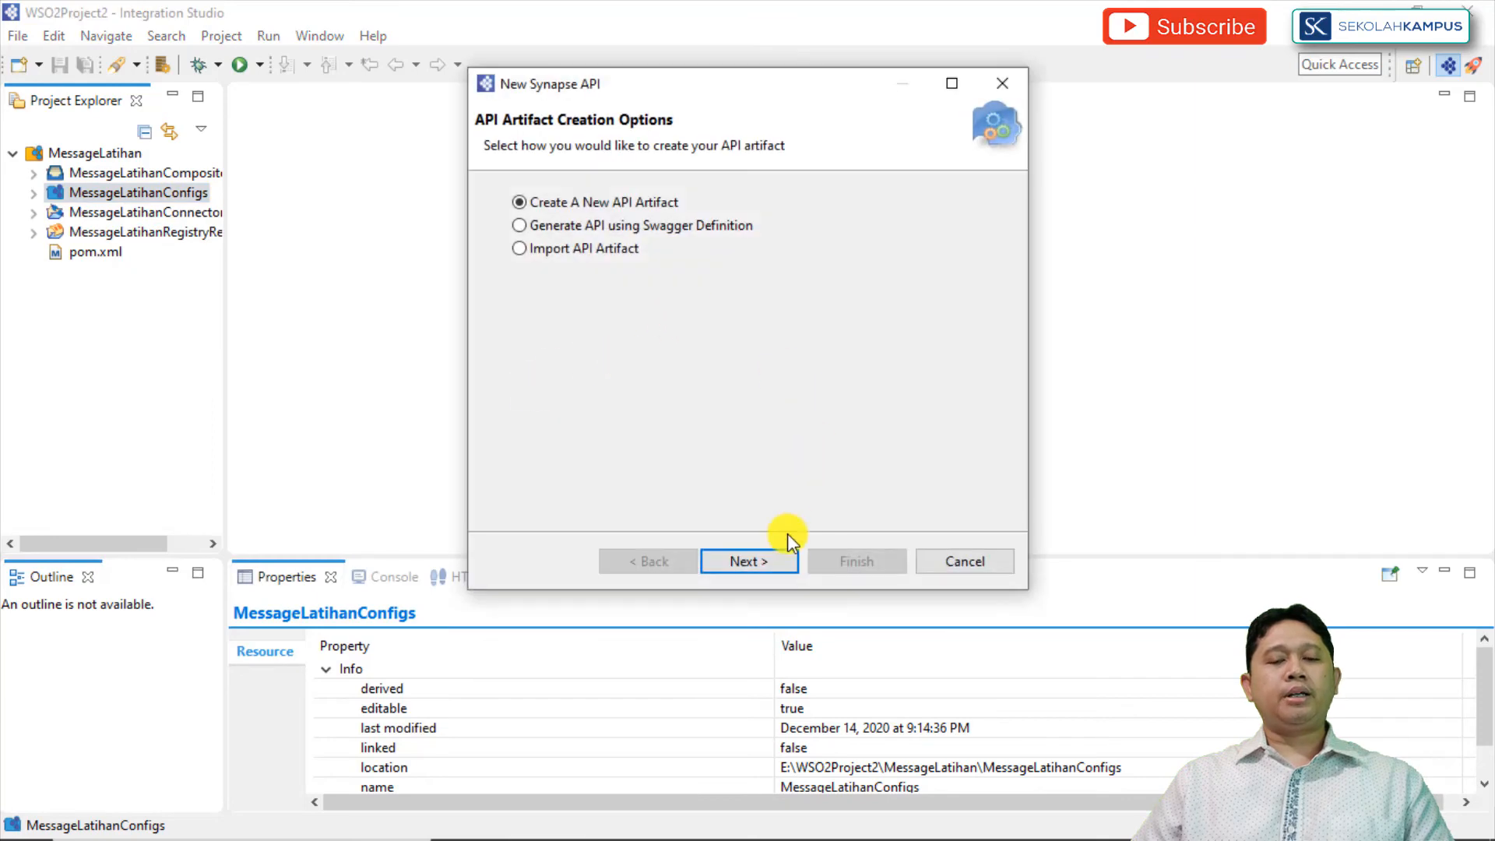
pyautogui.click(749, 561)
pyautogui.write('testte')
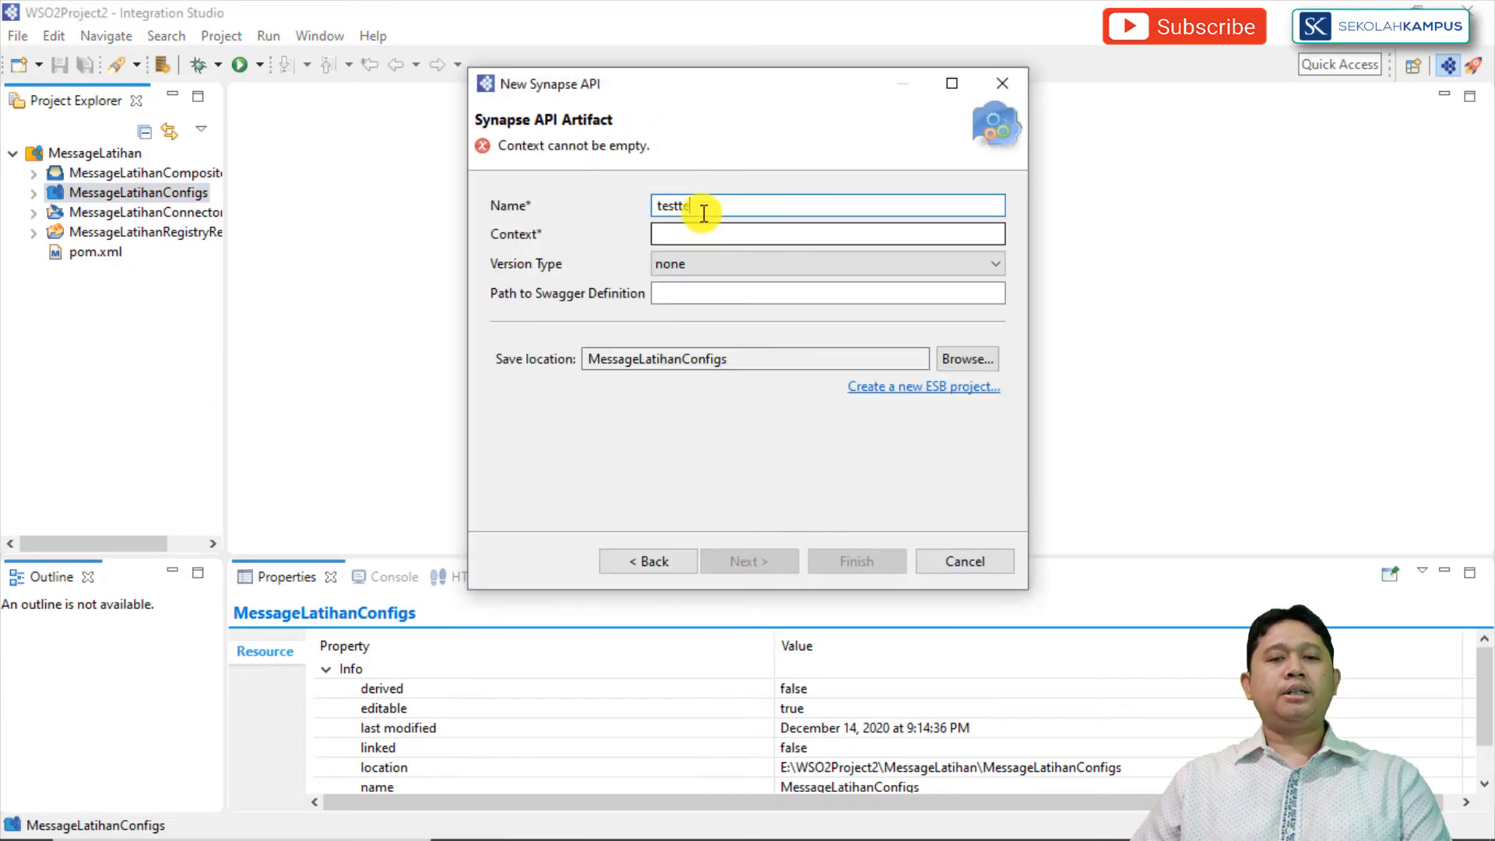
pyautogui.moveTo(703, 212); pyautogui.dragTo(589, 210)
pyautogui.write('test')
pyautogui.click(667, 234)
pyautogui.write('test')
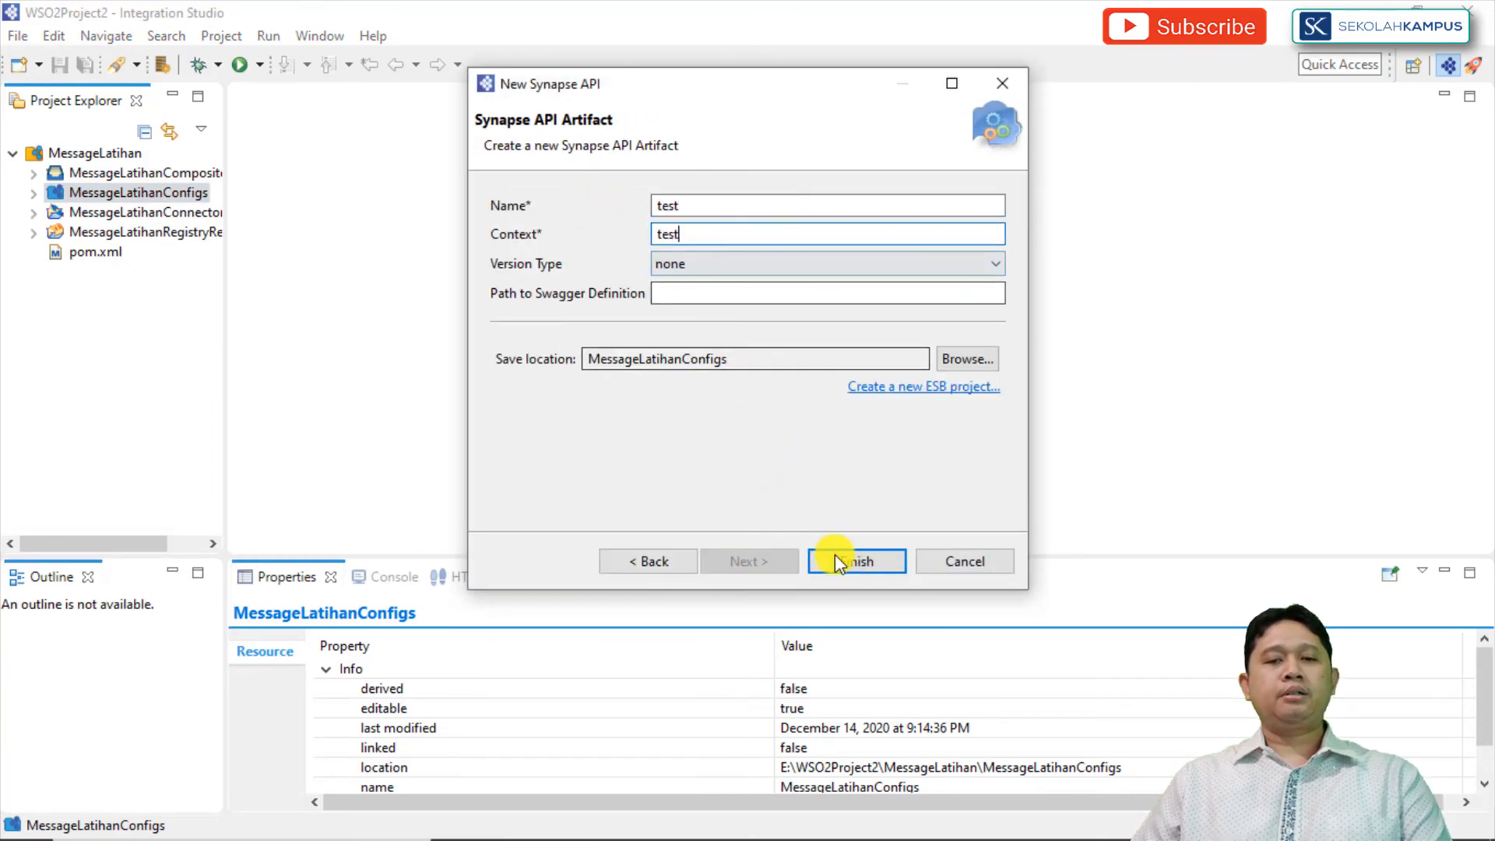
pyautogui.click(877, 571)
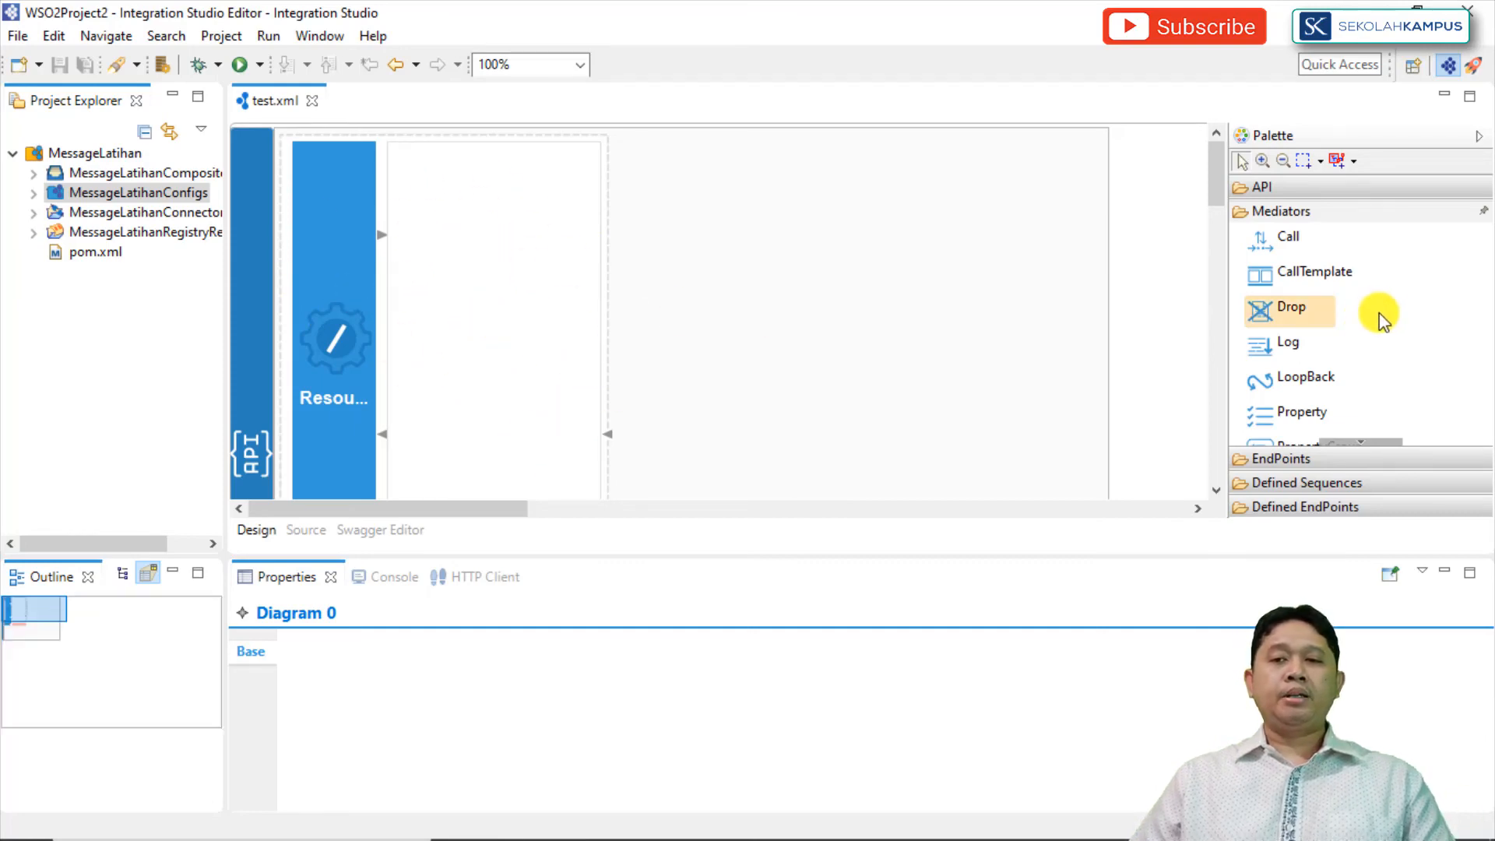
# Step: Add Log and LoopBack mediators to the API resource's request flow and a Drop mediator to its return flow
pyautogui.click(1318, 191)
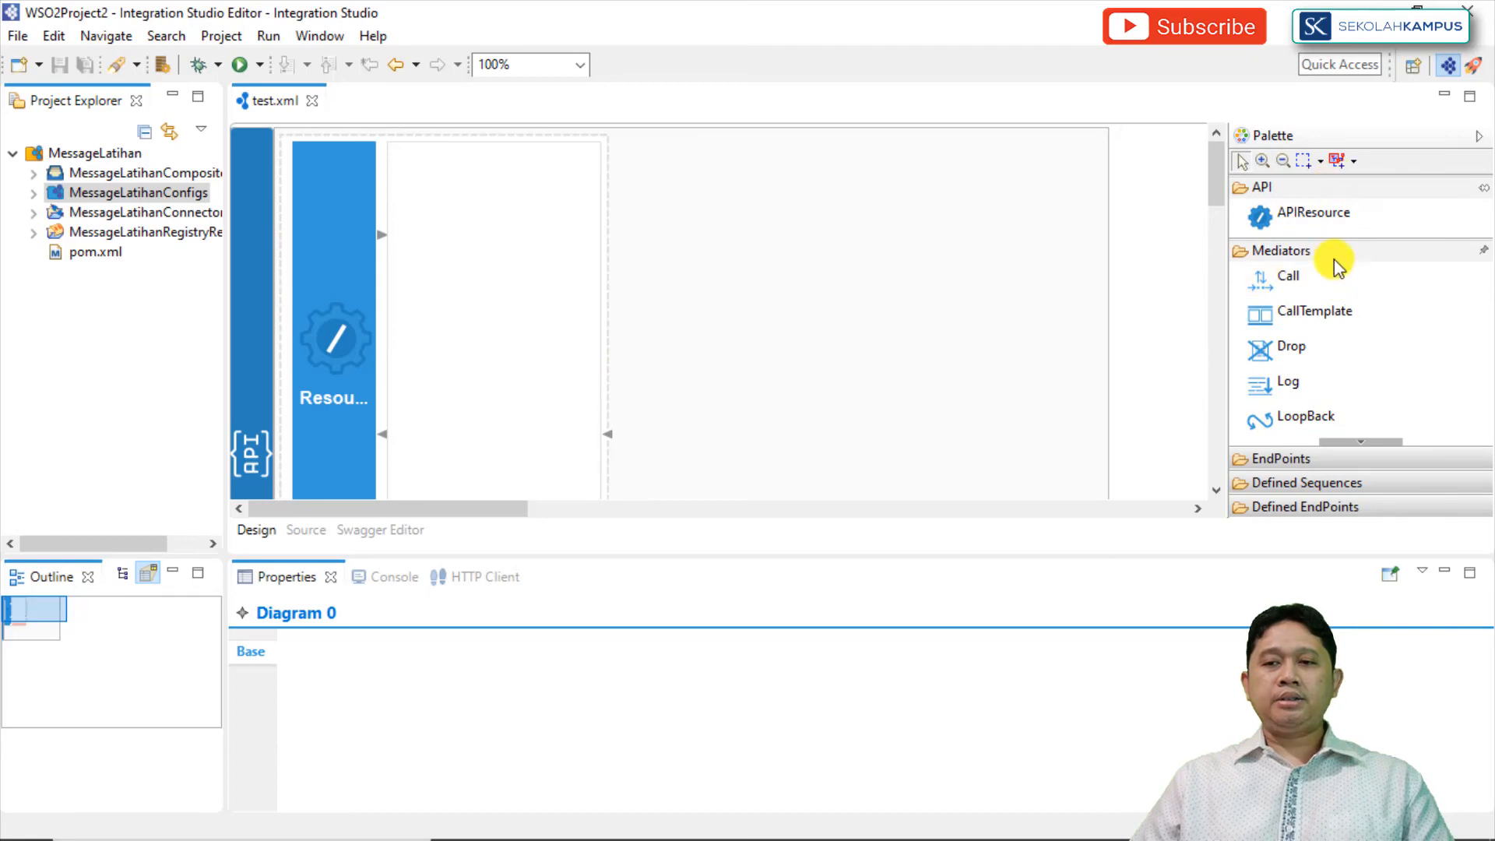
pyautogui.click(1337, 192)
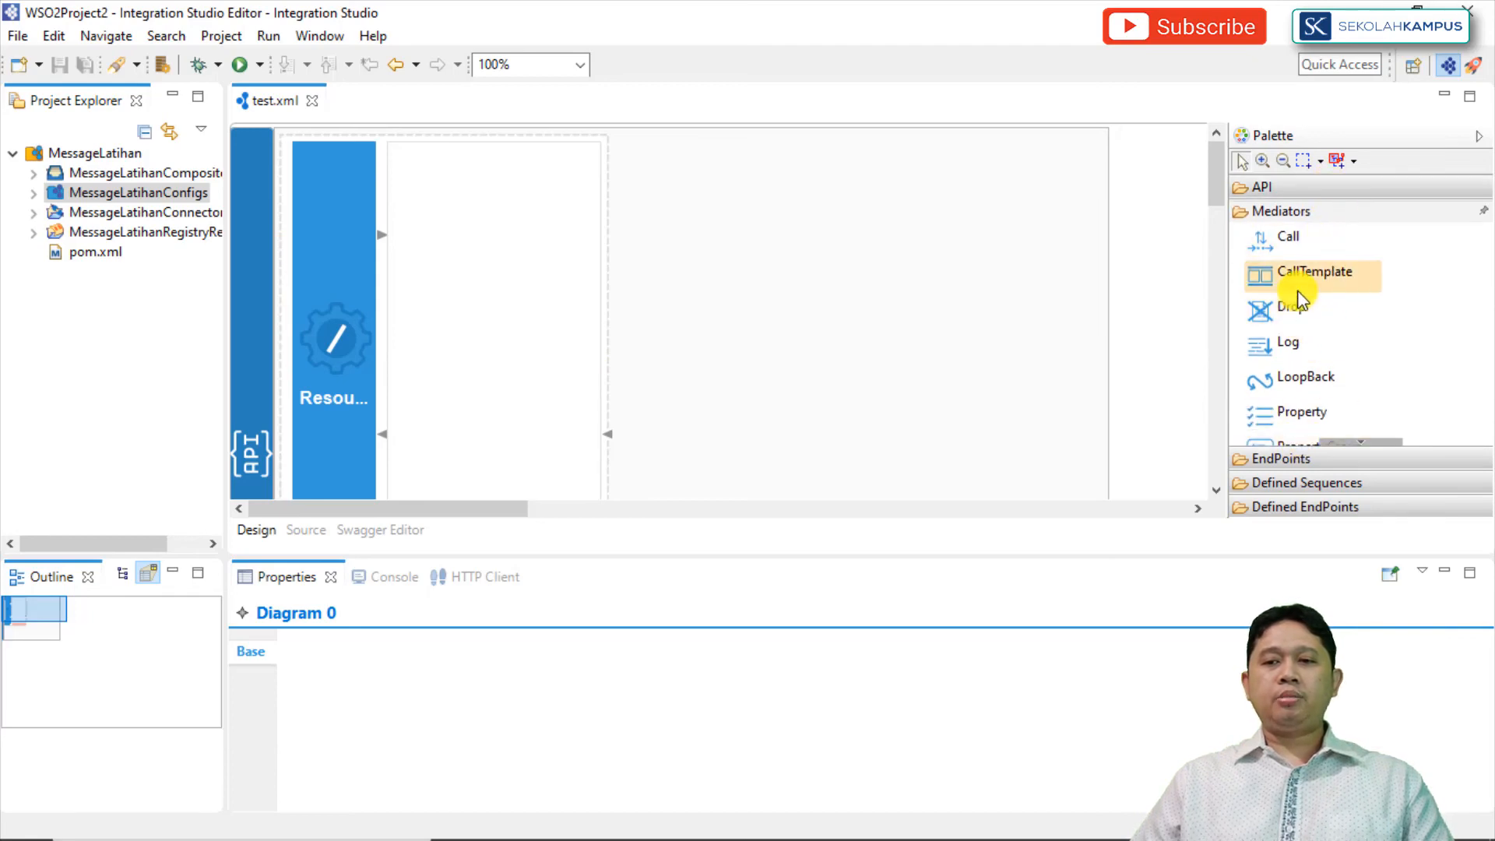
pyautogui.moveTo(1285, 347); pyautogui.dragTo(418, 227)
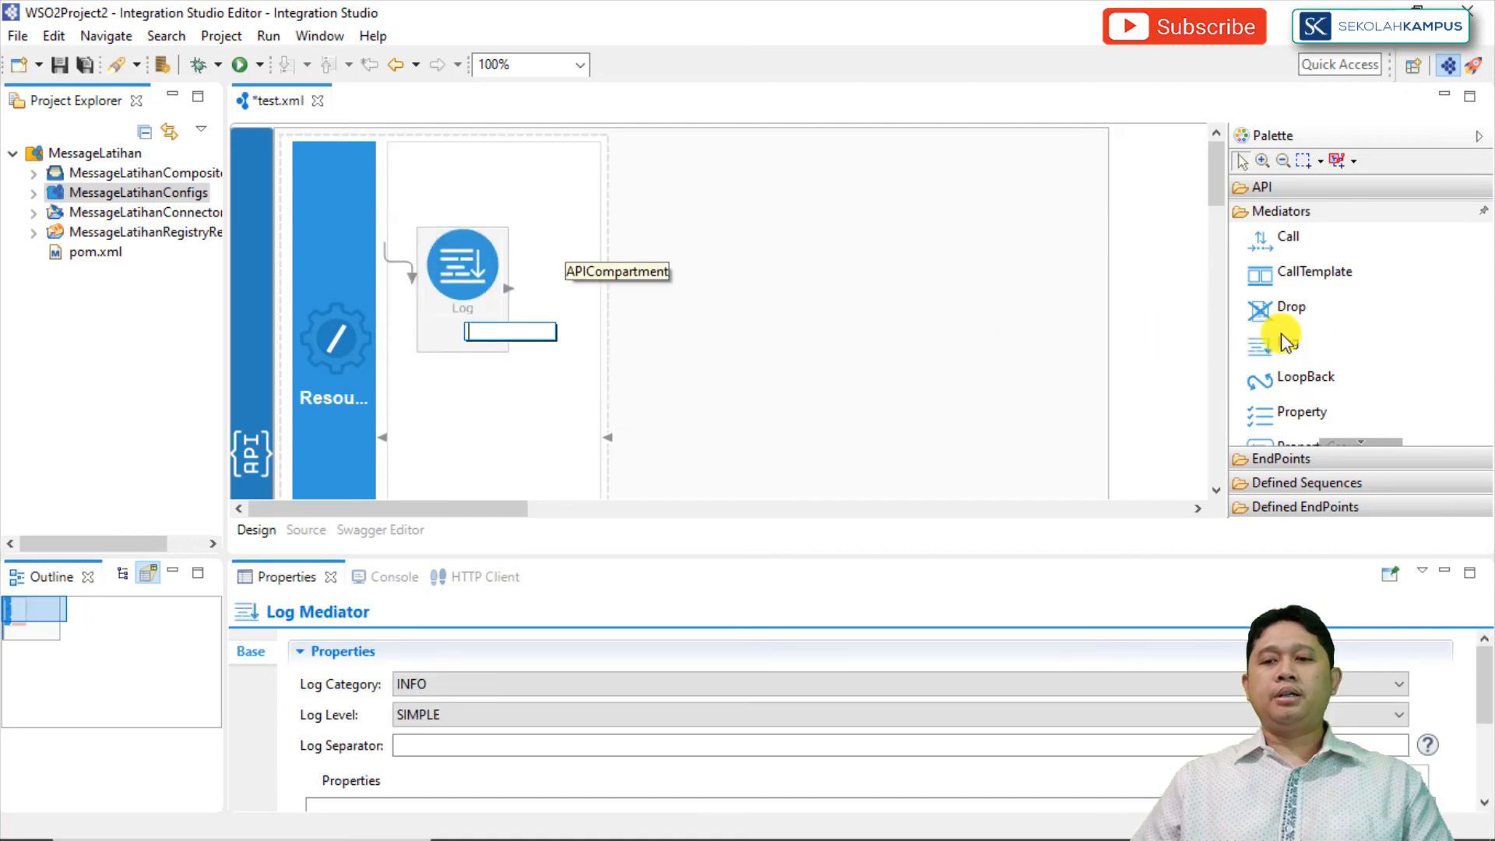
pyautogui.moveTo(1296, 379); pyautogui.dragTo(744, 277)
pyautogui.moveTo(587, 229); pyautogui.dragTo(587, 229)
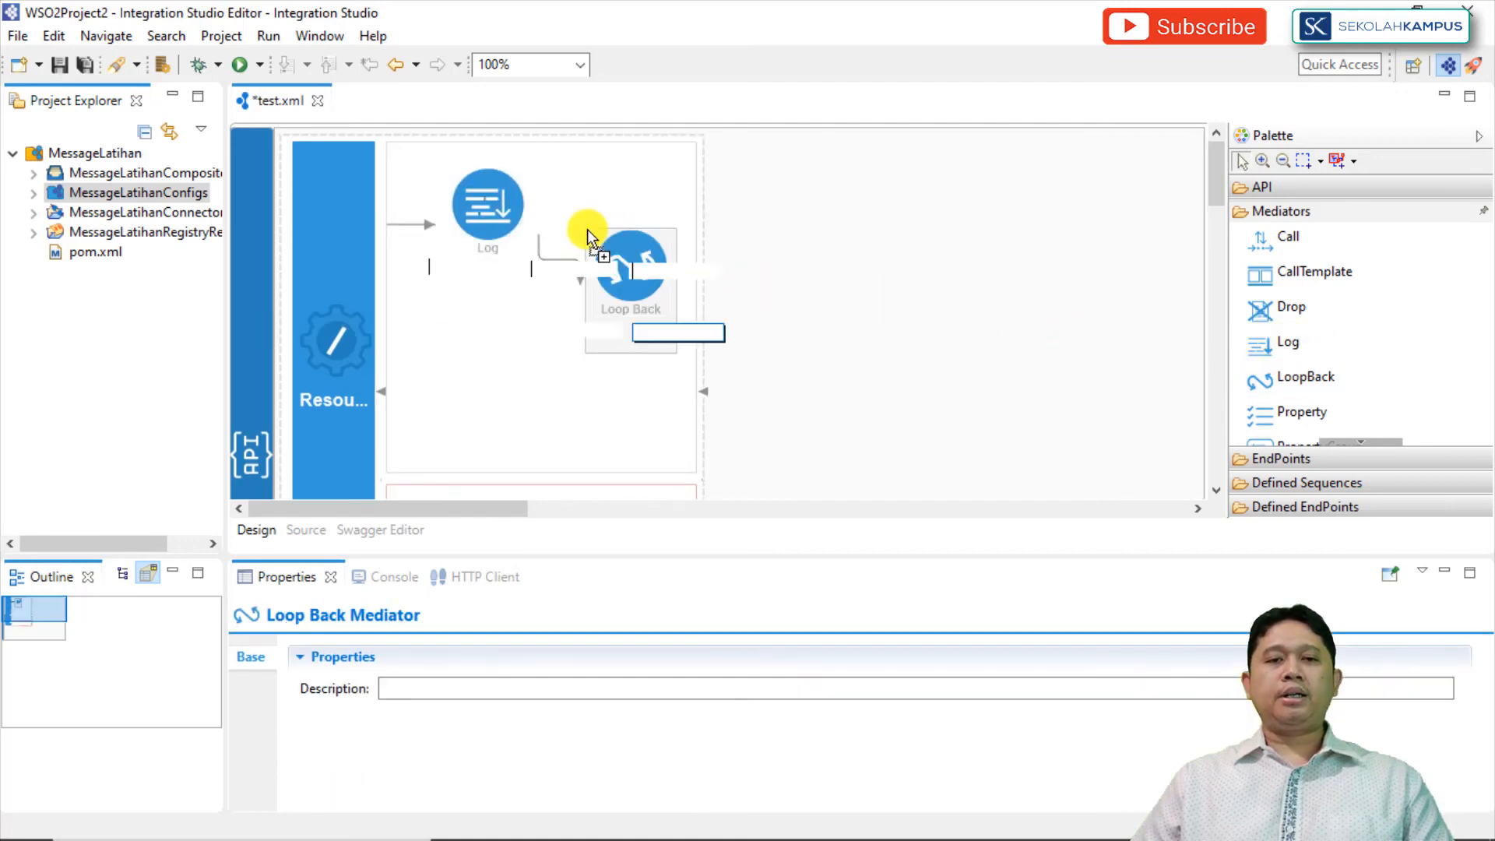
pyautogui.moveTo(1297, 313); pyautogui.dragTo(408, 386)
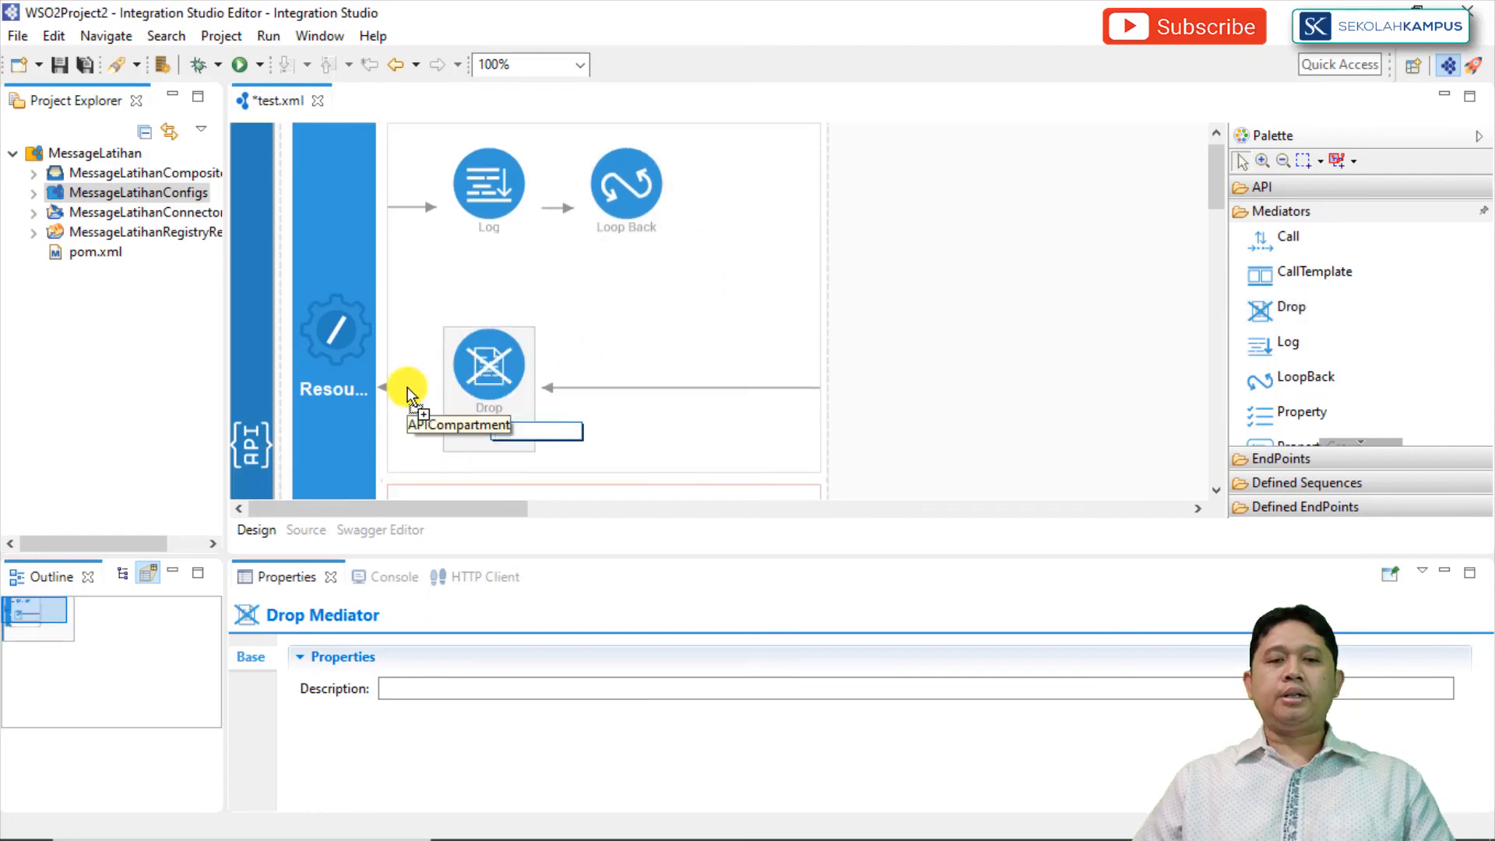